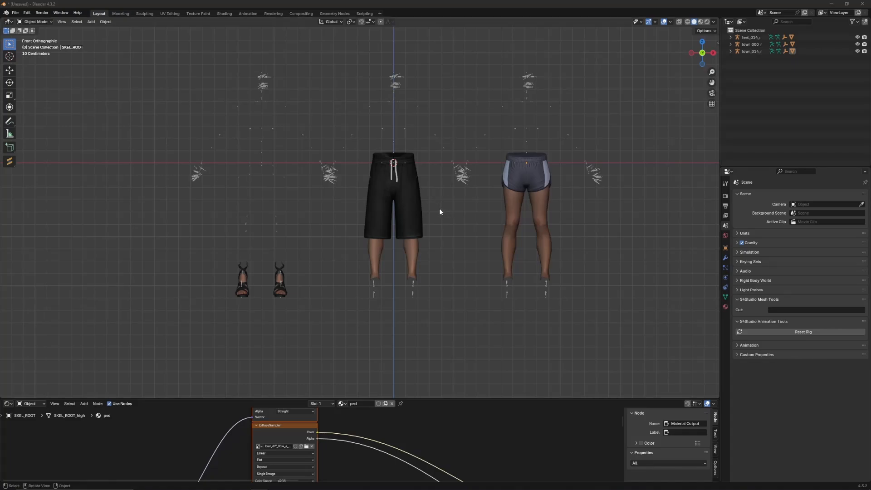
Select the grey shorts with bare legs and check its UV layout in the UV Editing workspace
click(515, 206)
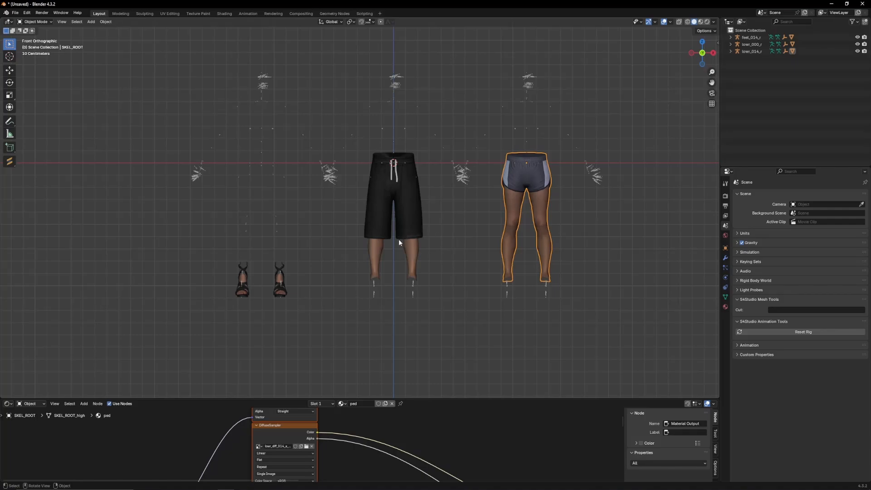
click(170, 13)
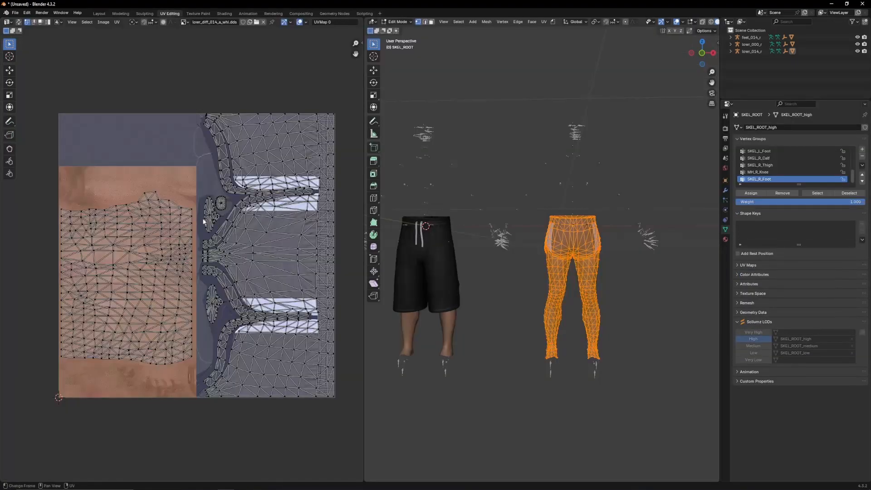
key(Tab)
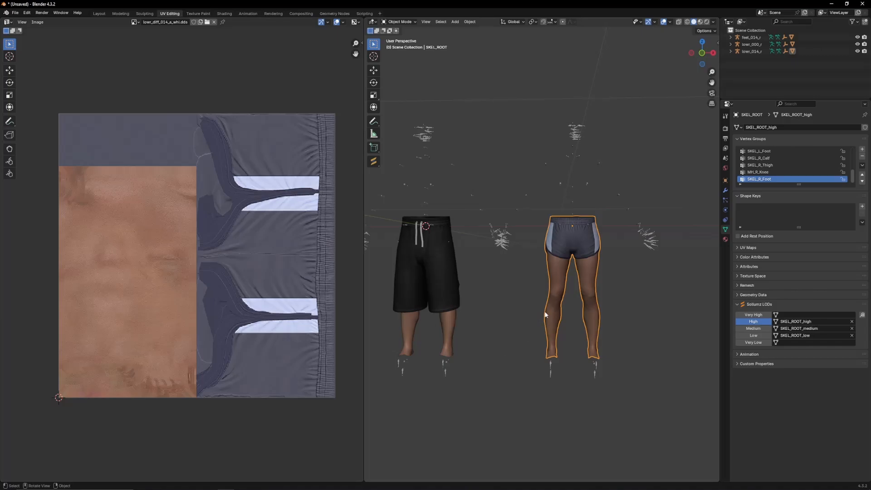
Select the black shorts mesh and inspect its UV layout over its diffuse texture in Edit Mode
middle_drag(563, 272, 532, 280)
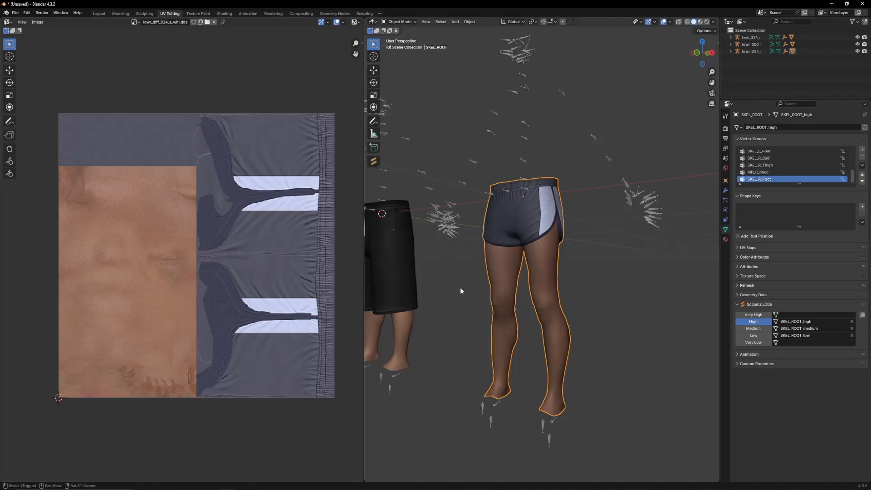
shift+middle_drag(460, 288, 517, 281)
click(434, 276)
middle_drag(436, 277, 604, 298)
key(Tab)
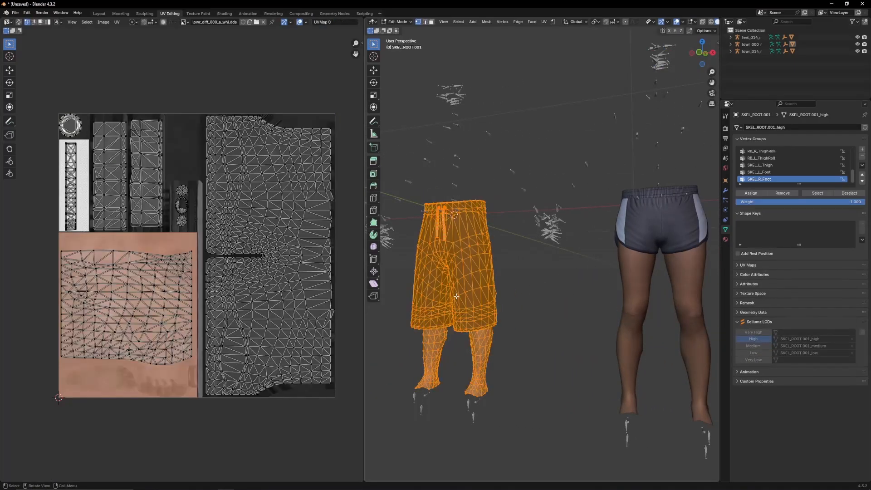
key(Tab)
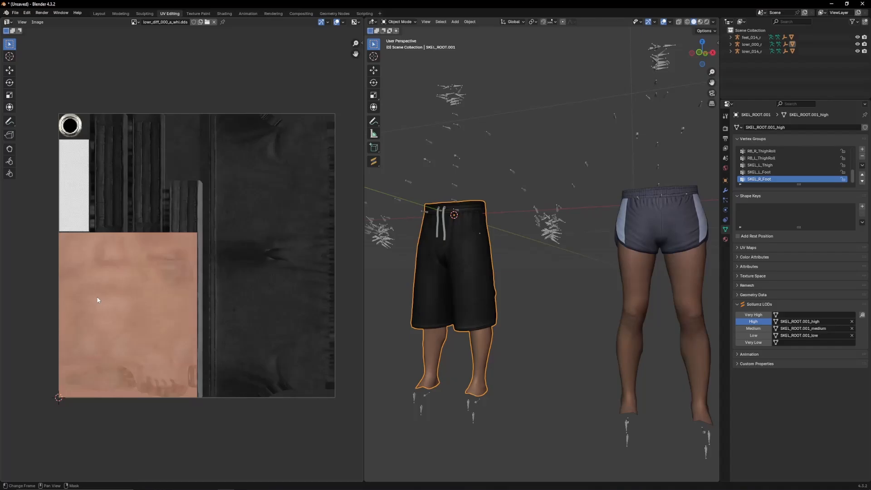
Switch to CodeWalker's RPF Explorer and highlight all mp_fm_skin texture dictionaries in strm_peds_mp_overlay_txds.rpf, from mp_fm_skin_f_fe_ara.ytd through mp_fm_skin_m_up_whi.ytd
key(alt+Tab)
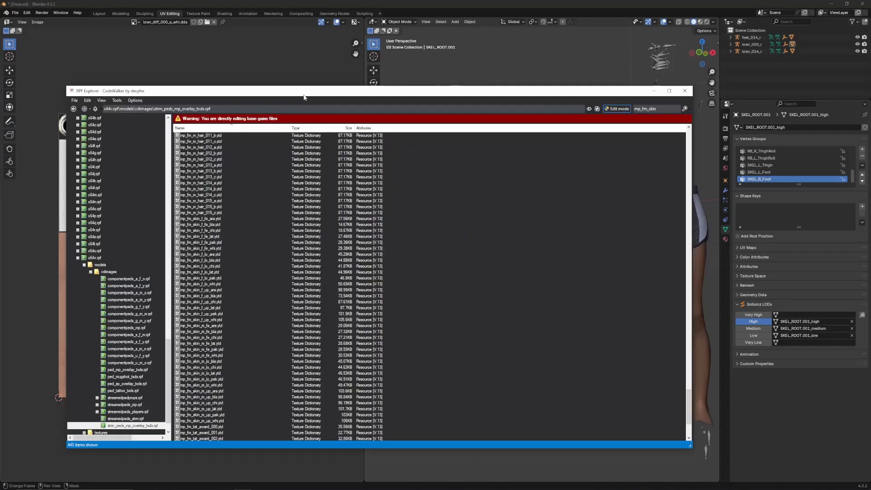
drag(299, 96, 278, 93)
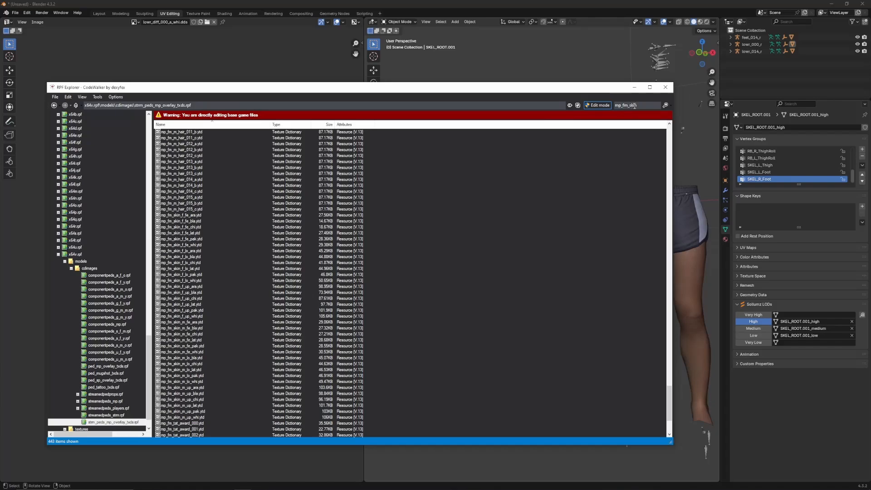
scroll(405, 236, down, 5)
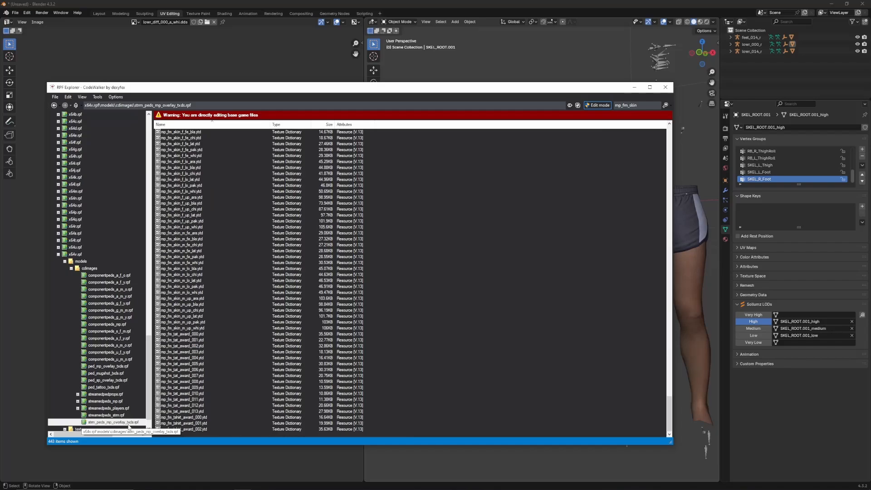
scroll(250, 326, up, 3)
click(215, 329)
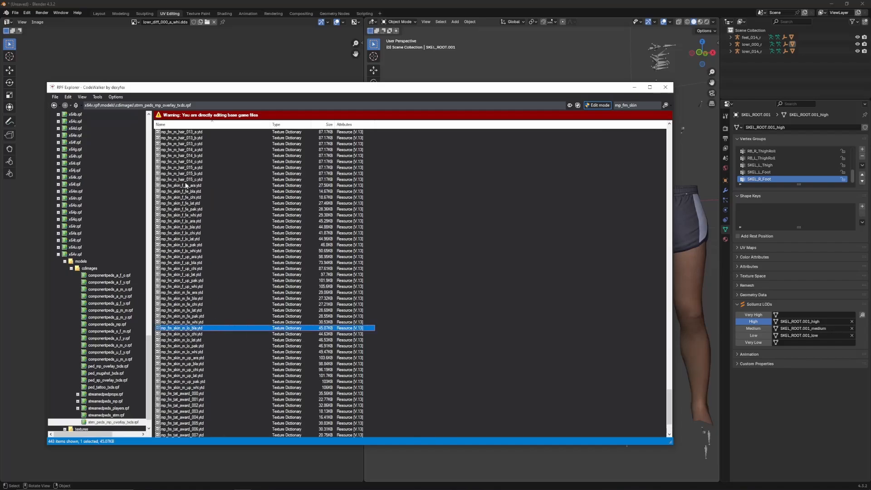
scroll(214, 329, up, 2)
click(188, 216)
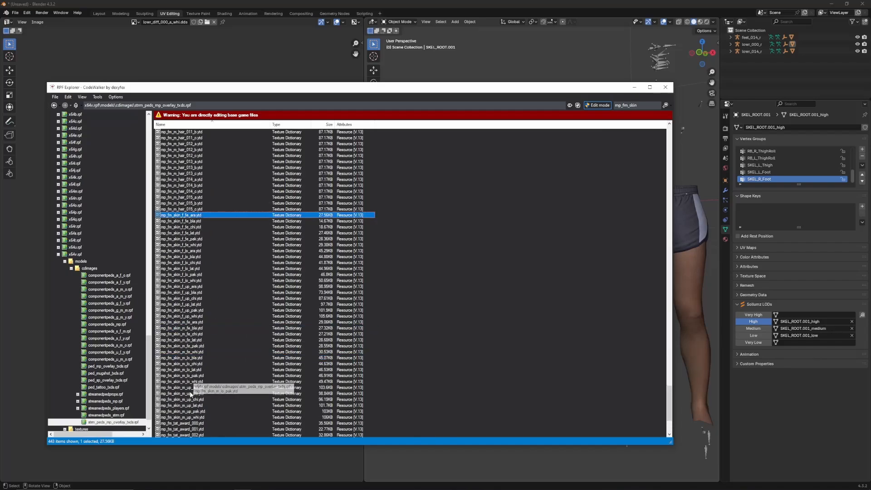
shift+click(188, 417)
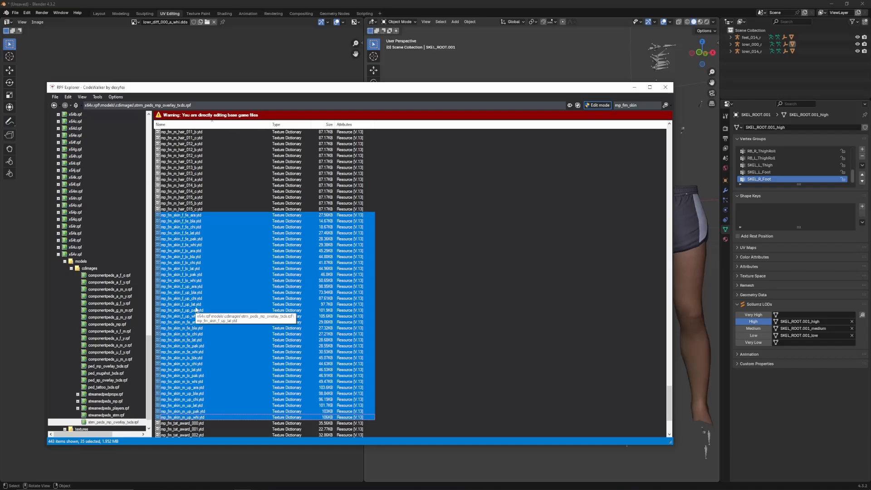
Narrow the selection to the female feet skin files, from mp_fm_skin_f_fe_ara.ytd through mp_fm_skin_f_fe_whi.ytd
click(180, 281)
click(182, 215)
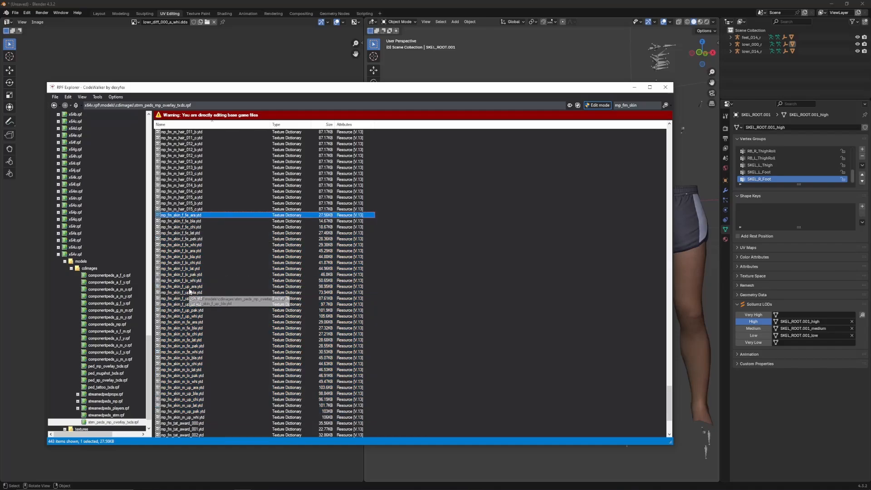
shift+click(187, 323)
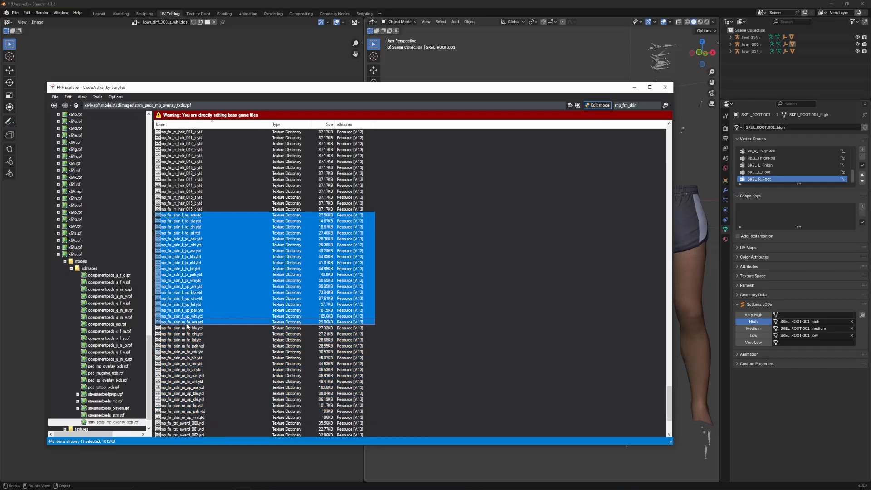
click(189, 216)
shift+click(193, 246)
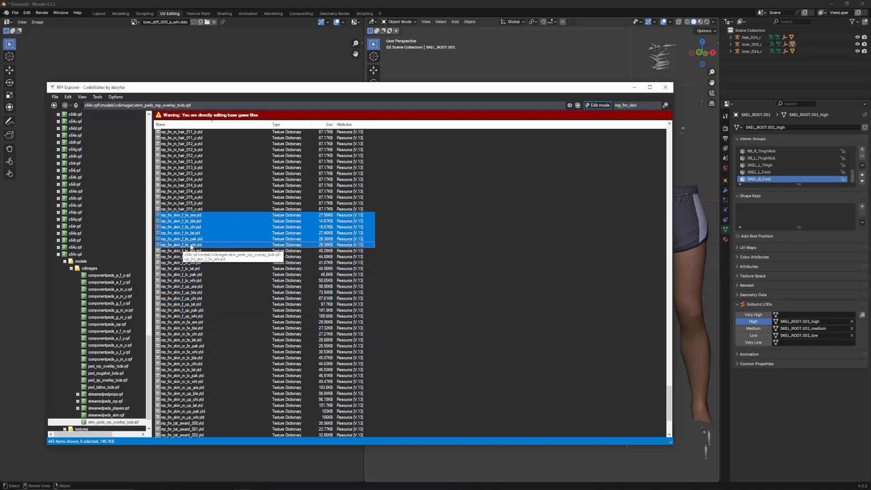
Highlight the female lower-body skin files (mp_fm_skin_f_lo), followed by the female upper-body skin files (mp_fm_skin_f_up)
click(193, 251)
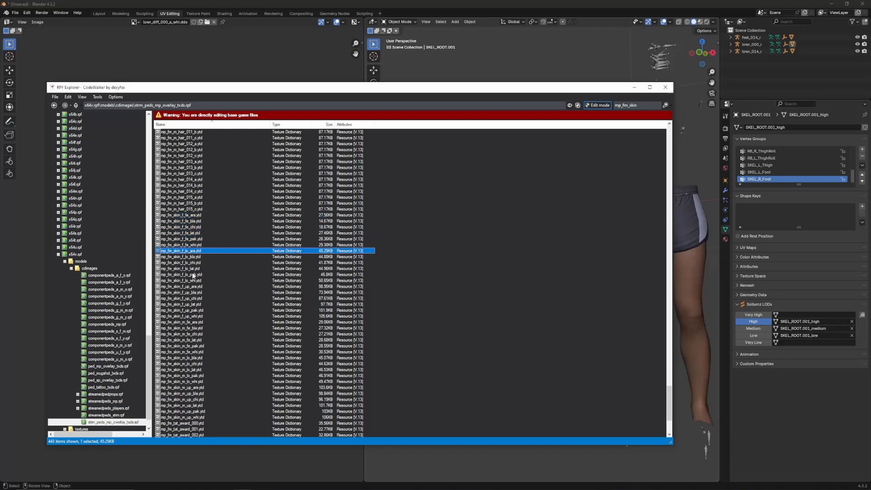
shift+click(193, 281)
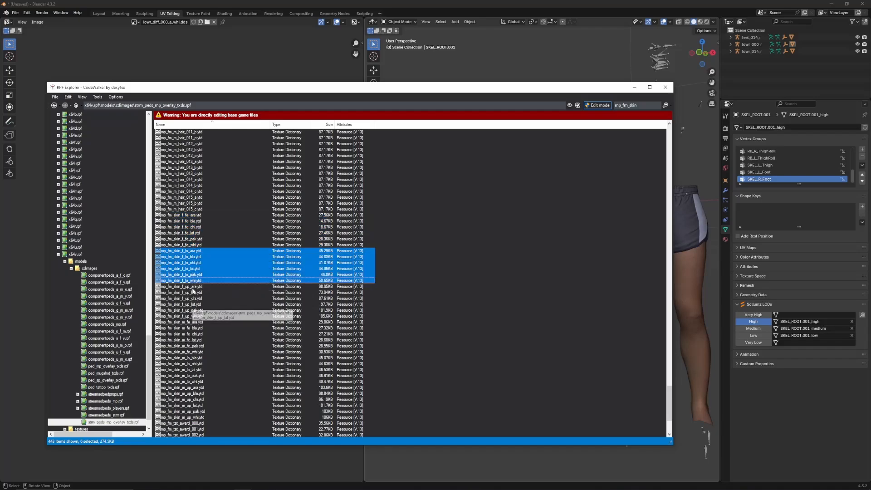
key(Down)
key(shift+Down)
key(shift+Down)
key(shift+Down)
key(shift+Down)
key(shift+Down)
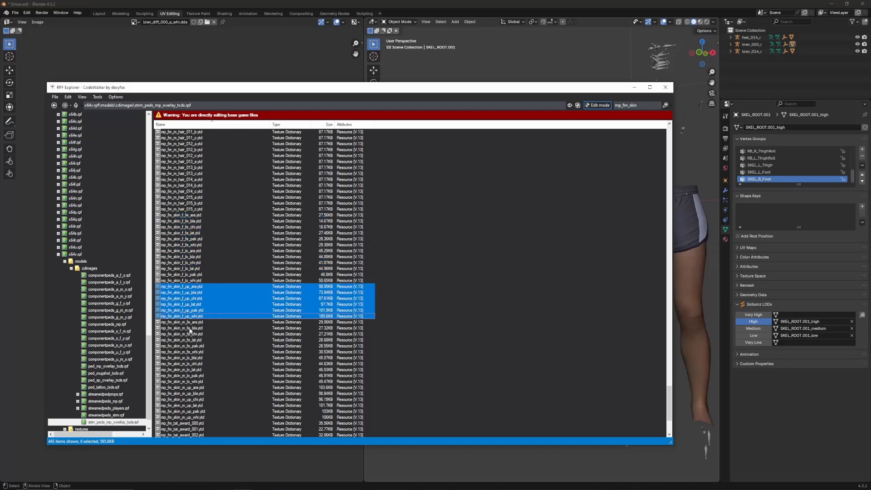
Open the male lower-body texture dictionary mp_fm_skin_m_lo_whi.ytd to view its skin texture
click(184, 383)
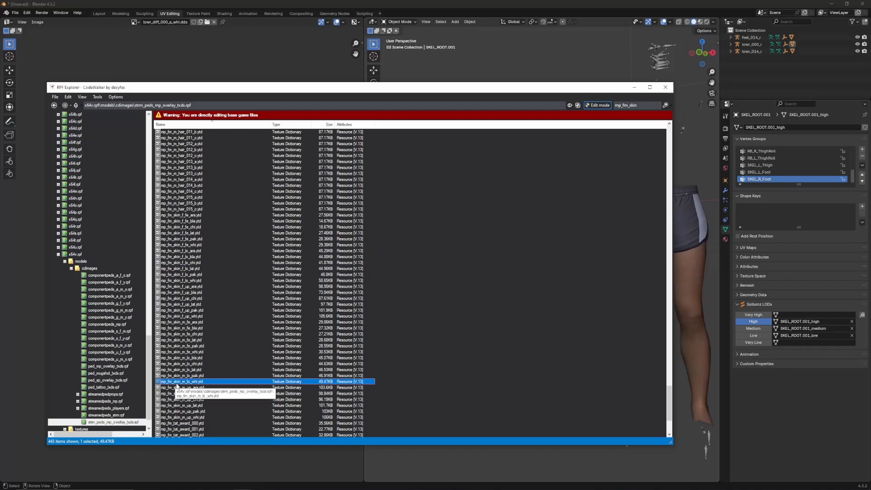
double_click(184, 385)
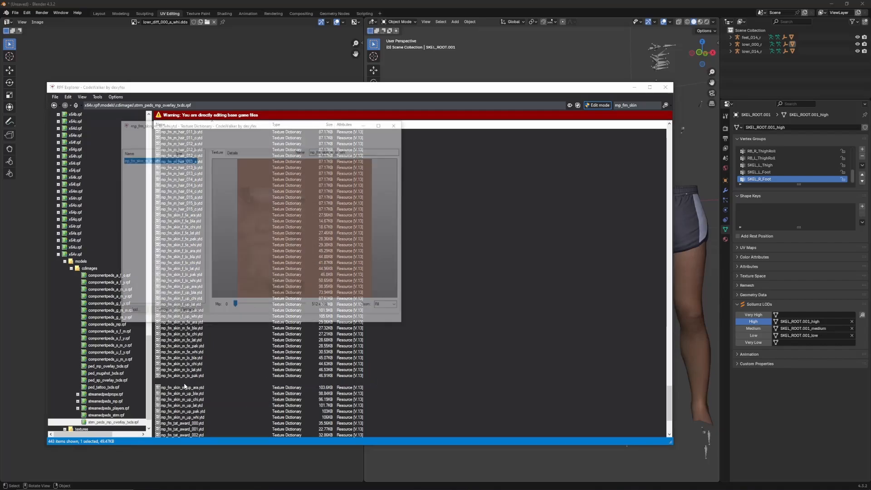
drag(242, 126, 261, 142)
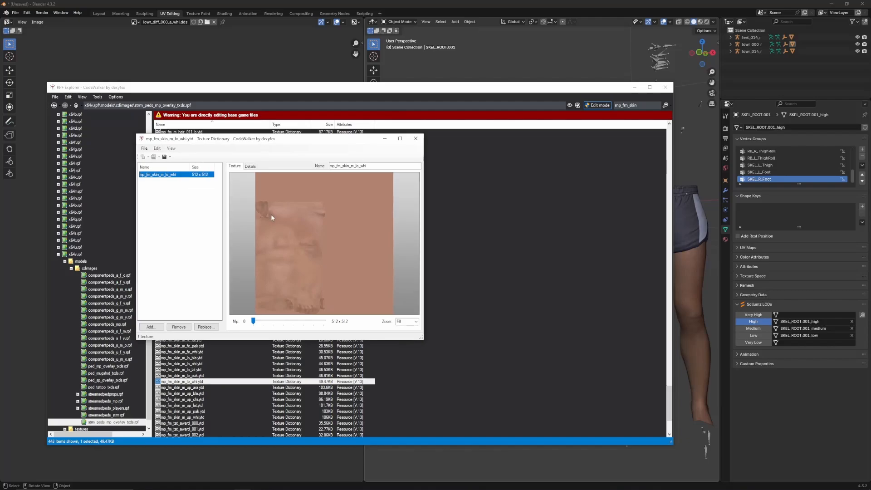
Compare the skin area of the grey shorts' diffuse texture in Blender with the mp_fm_skin_m_lo_whi texture in CodeWalker
click(238, 6)
click(648, 244)
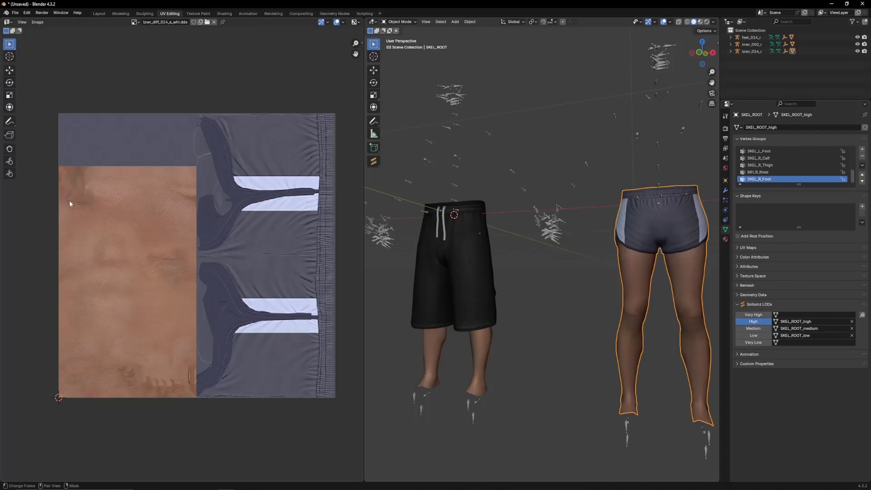
mouse_move(245, 483)
click(281, 465)
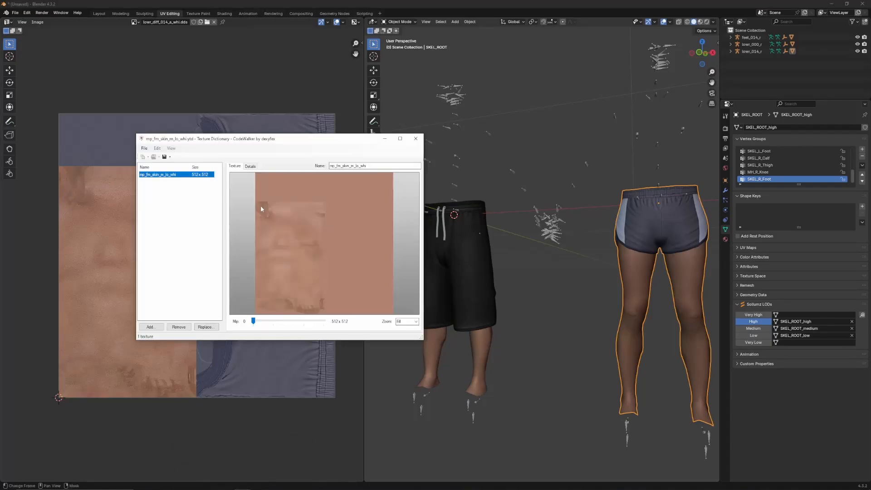
drag(281, 139, 382, 145)
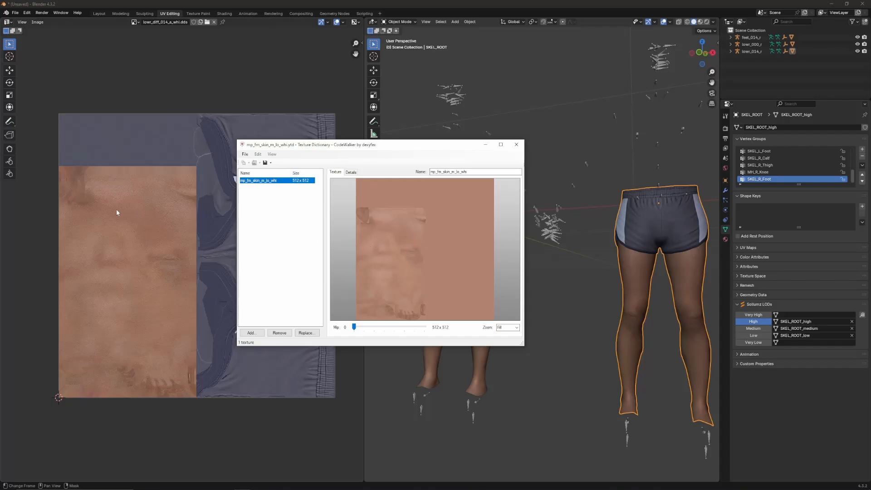
click(62, 194)
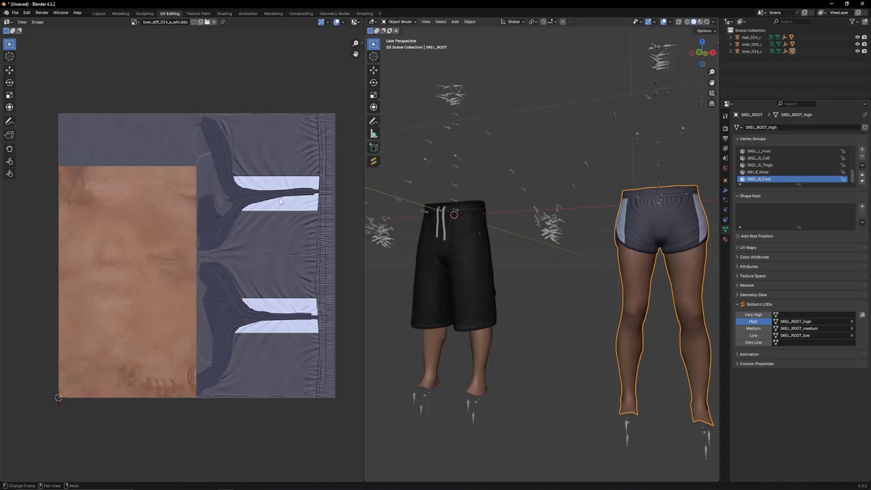
Select only the linked skin geometry of both legs in the grey shorts mesh in Edit Mode
shift+middle_drag(636, 292, 556, 278)
key(Tab)
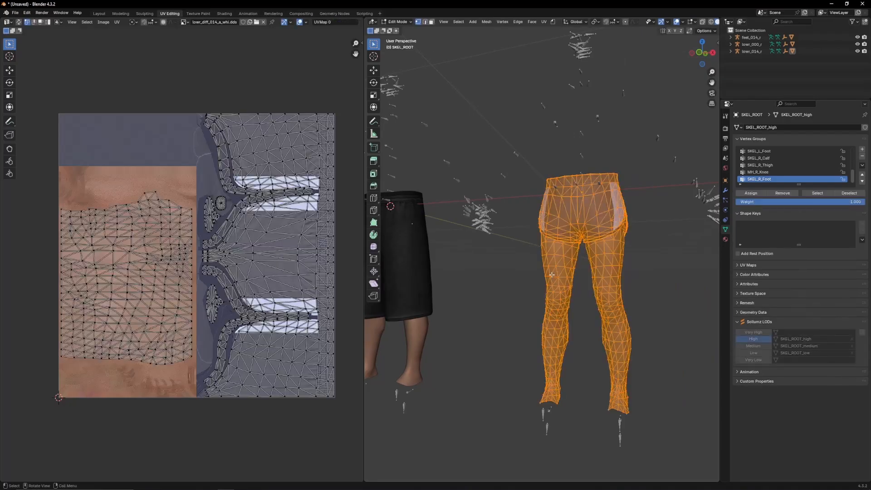
click(552, 273)
key(l)
key(l)
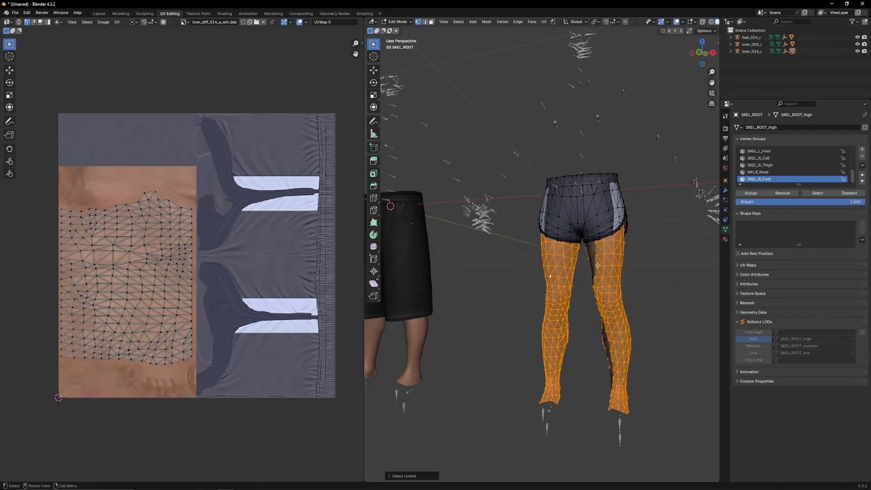
middle_drag(614, 285, 547, 293)
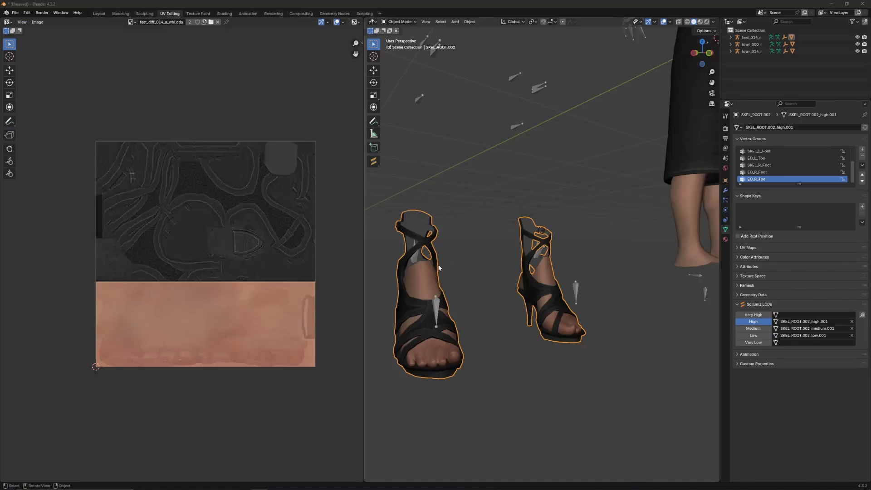
Inspect the high-heel mesh's UV layout over its feet diffuse texture in Edit Mode
shift+middle_drag(424, 286, 445, 263)
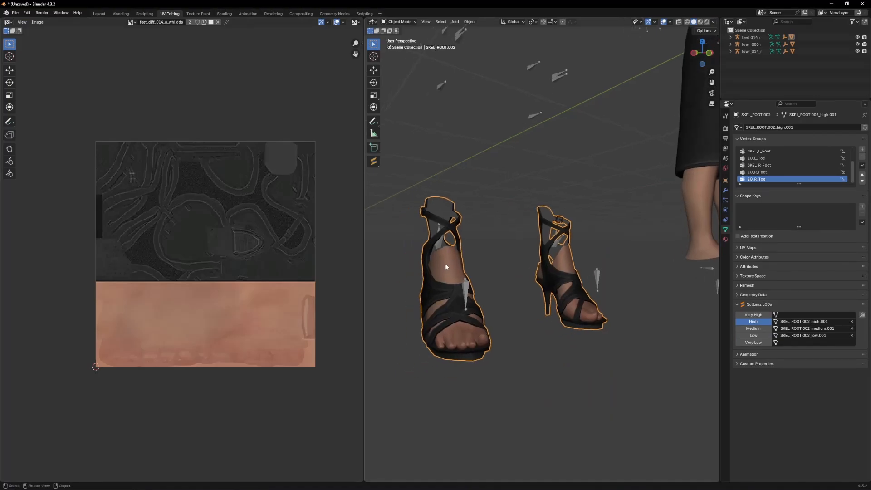
key(Tab)
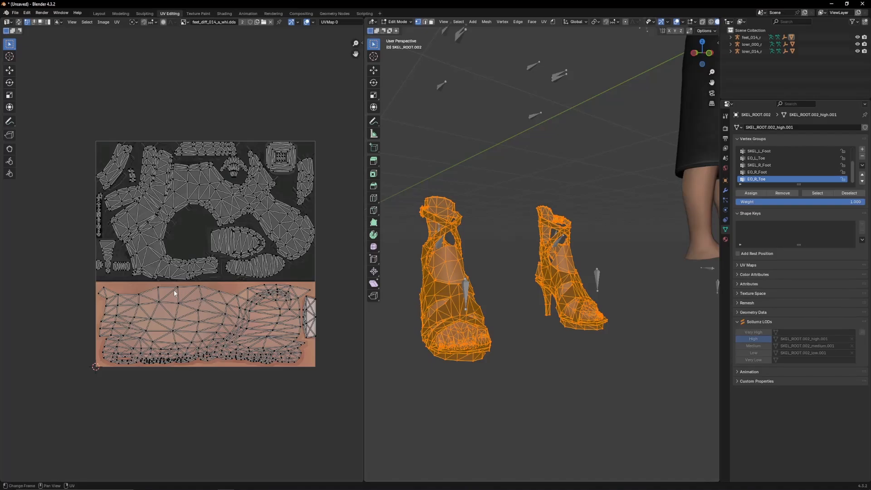
key(Tab)
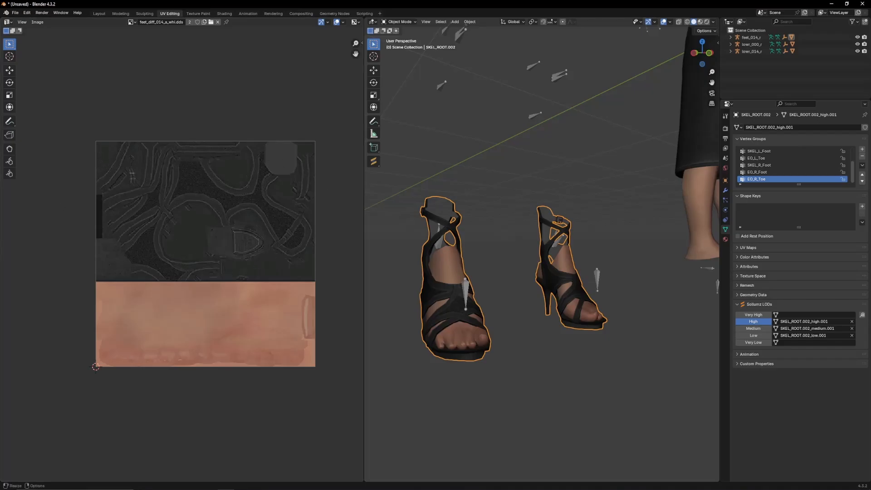
Enable UV sync selection for the high-heel mesh and select all shoe UV islands above the skin area, leaving the skin islands unselected
key(KP_Decimal)
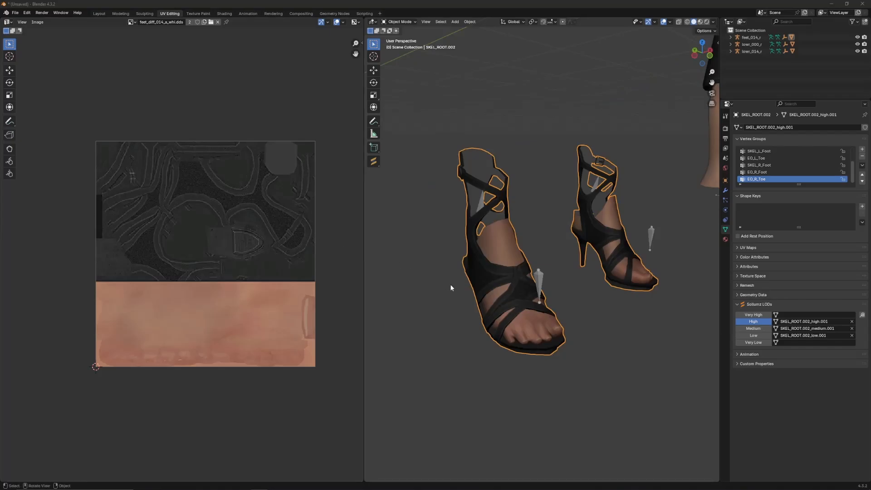
key(Tab)
key(ctrl+l)
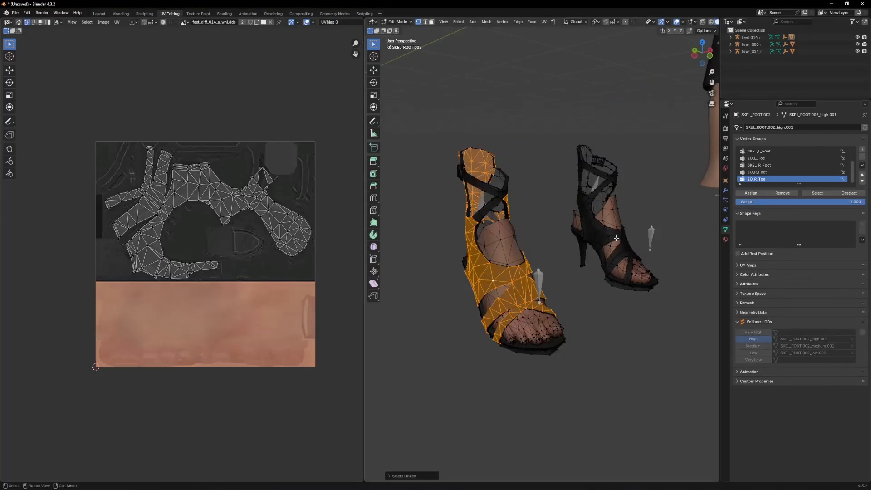
key(a)
click(18, 22)
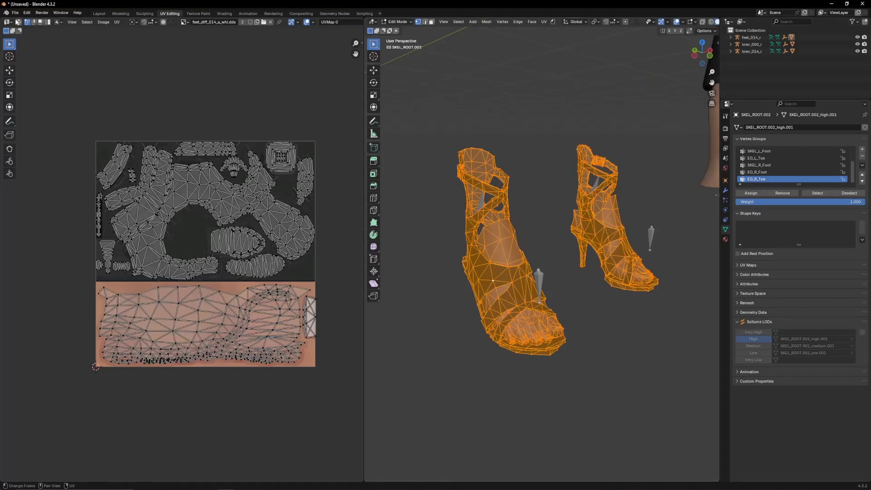
drag(70, 106, 327, 278)
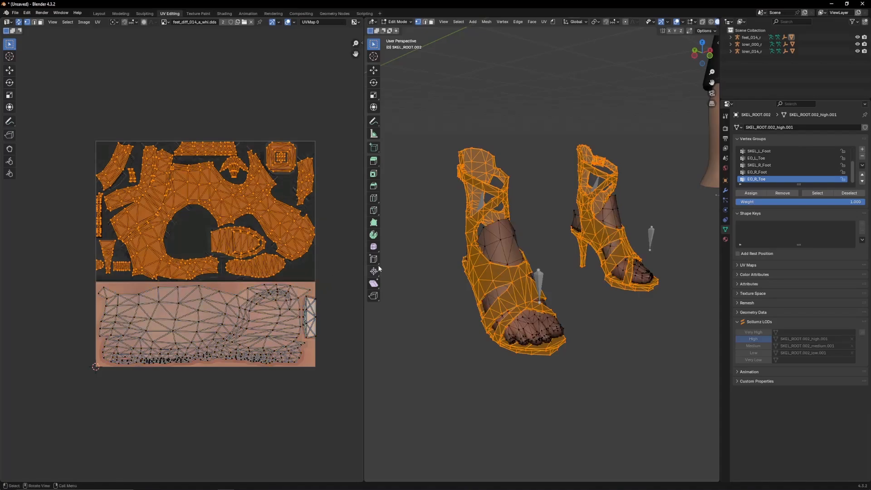
Delete the selected shoe geometry from the high-heel mesh, keeping only the feet, and return to Object Mode
key(x)
click(429, 268)
key(Tab)
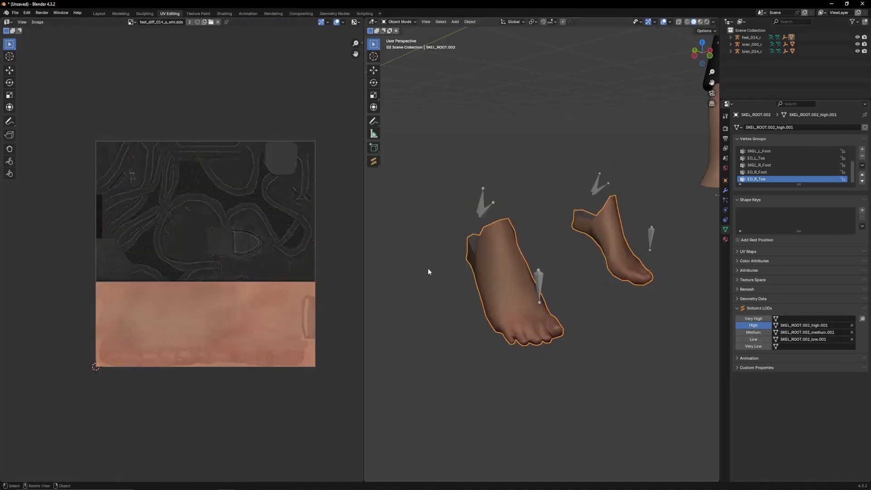
Pick a vertex on the upper surface of one foot in Edit Mode to check where it lies in the UV layout
middle_drag(428, 268, 523, 262)
key(Tab)
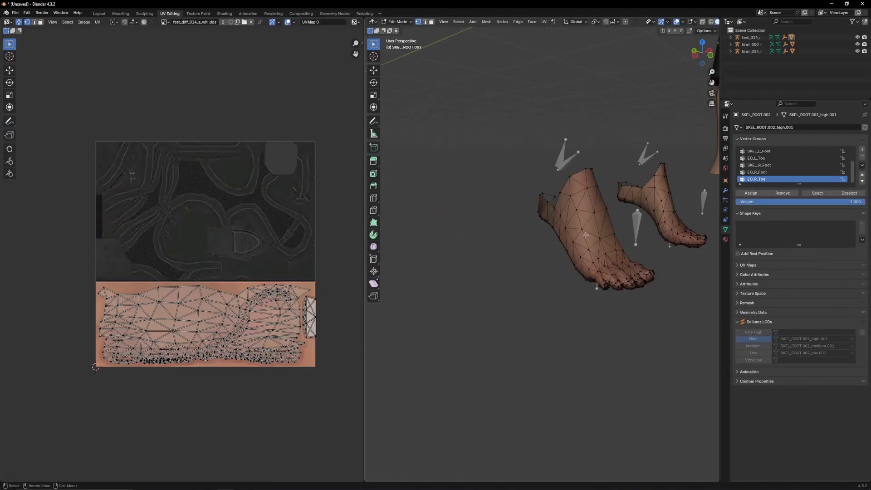
click(586, 233)
key(grave)
click(628, 264)
scroll(621, 269, down, 12)
middle_drag(620, 269, 627, 269)
scroll(627, 268, down, 5)
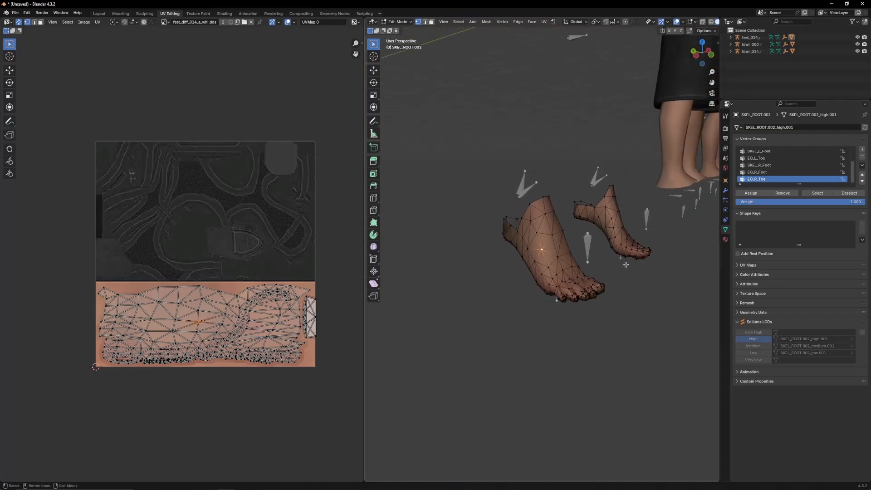
Pick a vertex on the side of the foot to locate it on the skin texture, and view both feet in Object Mode
key(Tab)
key(Tab)
middle_drag(555, 287, 474, 294)
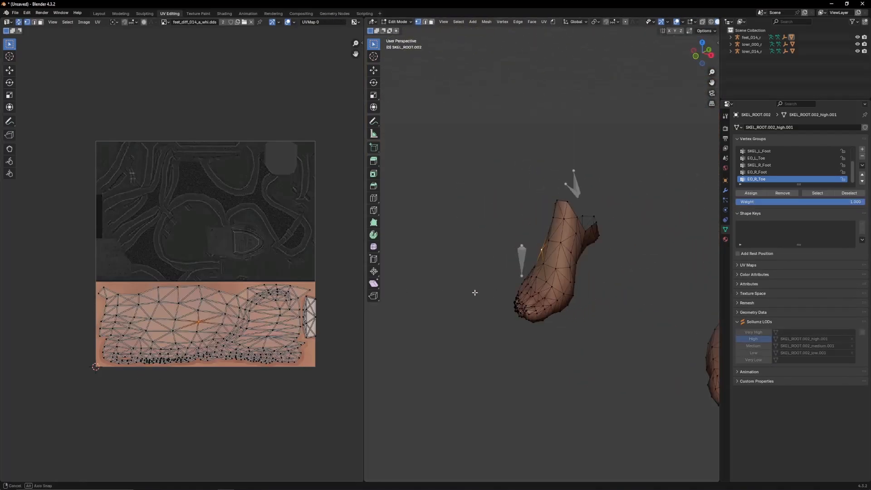
shift+middle_drag(579, 293, 494, 293)
click(473, 291)
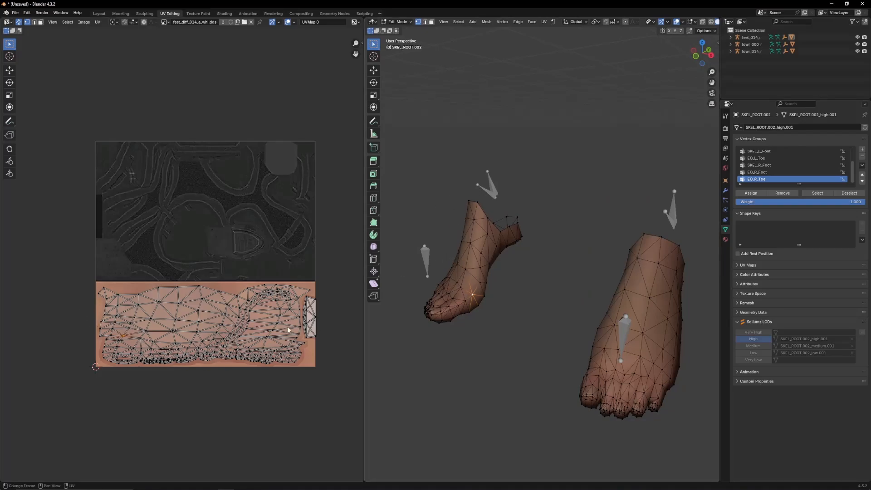
middle_drag(445, 295, 507, 301)
key(Tab)
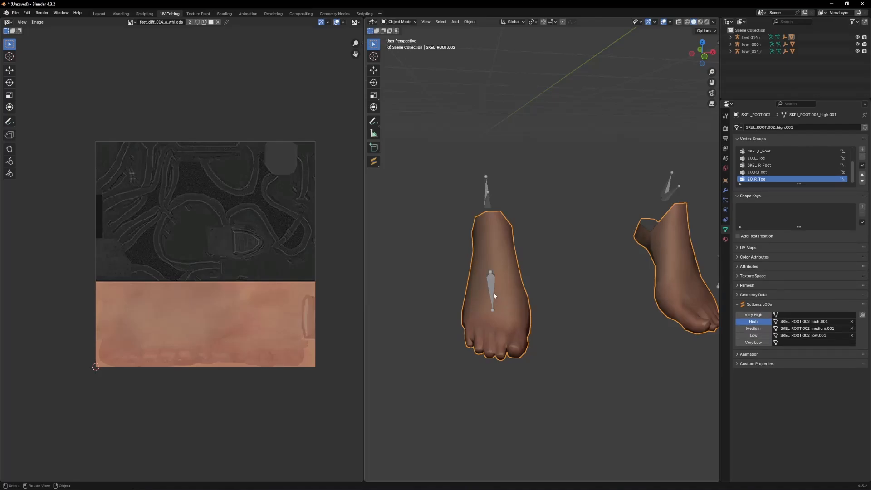
middle_drag(493, 293, 549, 306)
scroll(558, 282, down, 3)
scroll(549, 305, down, 3)
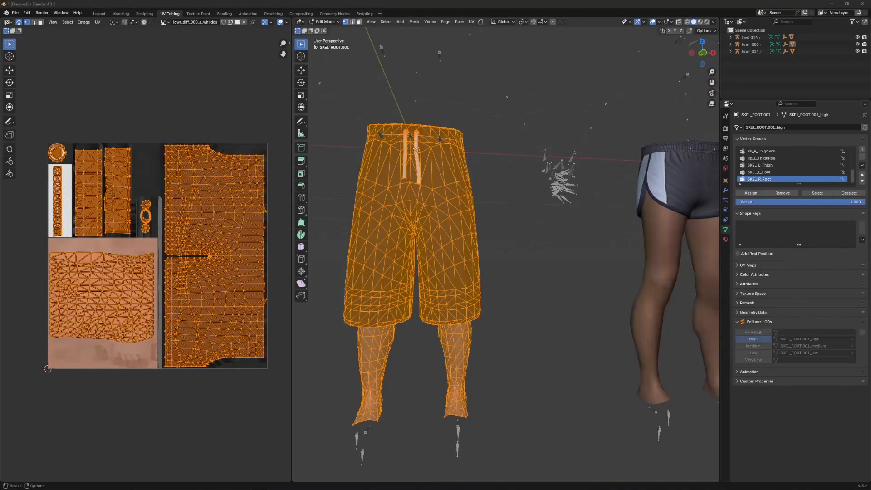
Select a band of leg vertices just below the black shorts' hem to locate it on the UV skin area, and clear the selection
middle_drag(416, 150, 411, 280)
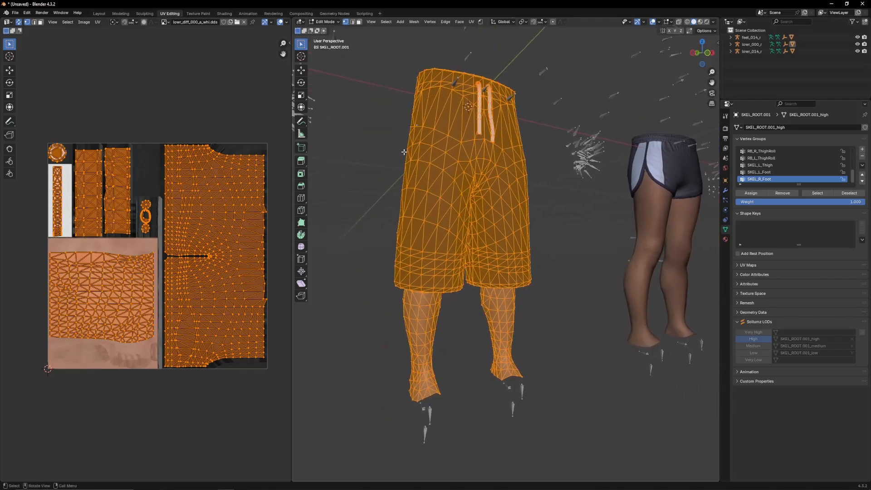
click(398, 291)
key(b)
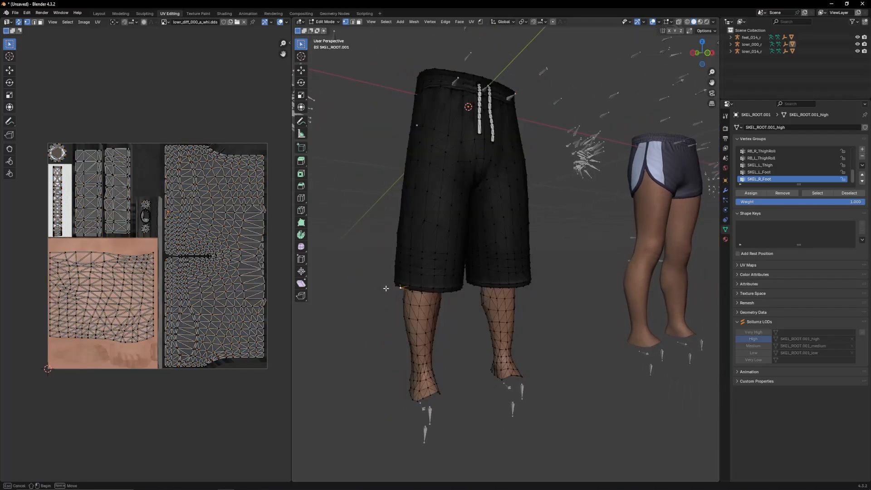
drag(386, 289, 469, 319)
click(398, 301)
drag(398, 302, 453, 329)
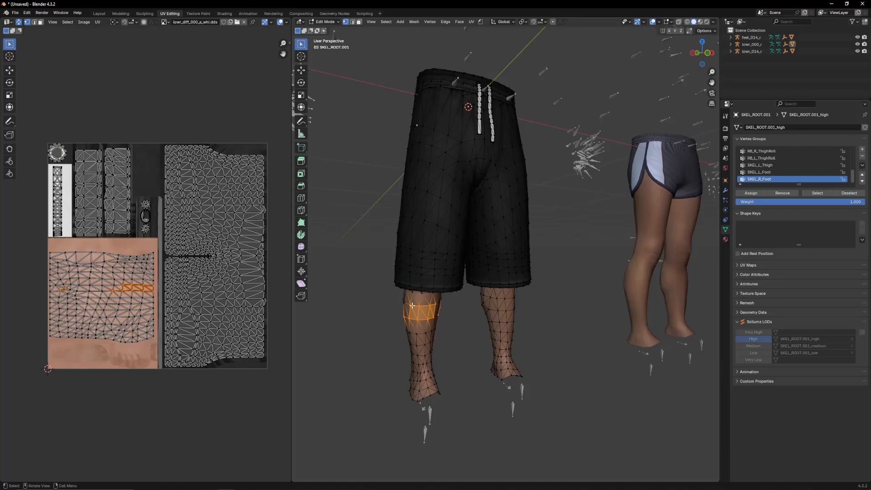
key(alt+a)
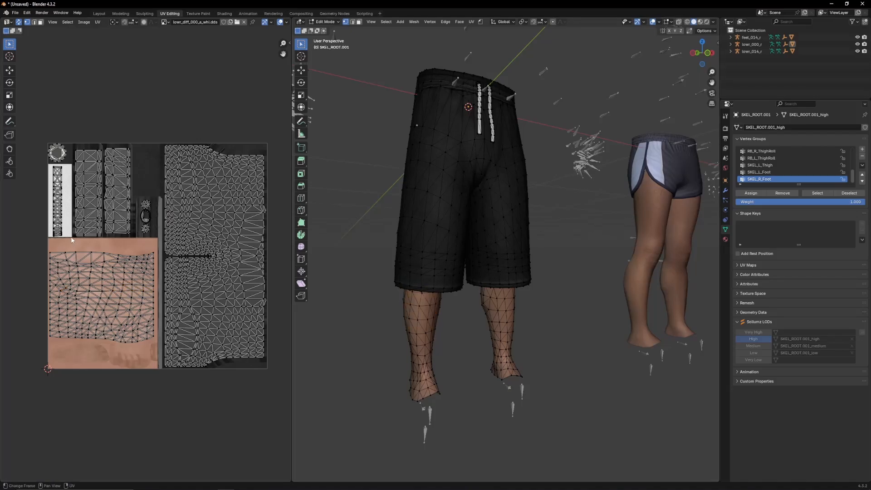
Compare the black shorts' diffuse texture without and with the UV layout over its skin area
key(Tab)
scroll(133, 238, up, 2)
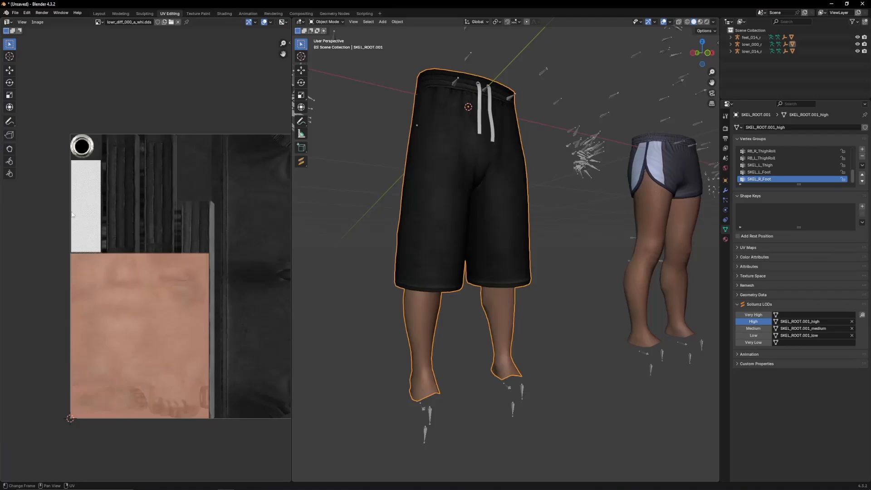
key(Tab)
scroll(95, 287, down, 2)
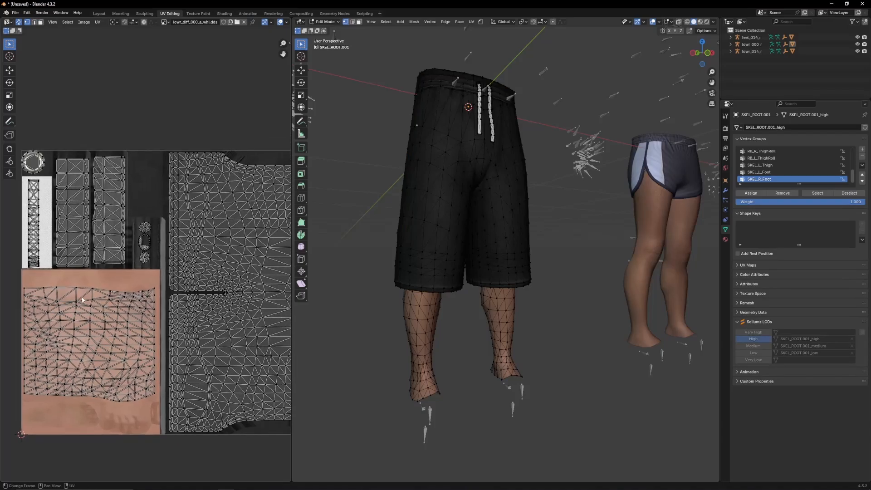
Select all the linked skin geometry of both legs in the black shorts mesh
middle_drag(457, 307, 440, 302)
drag(400, 273, 479, 301)
click(432, 314)
key(ctrl+l)
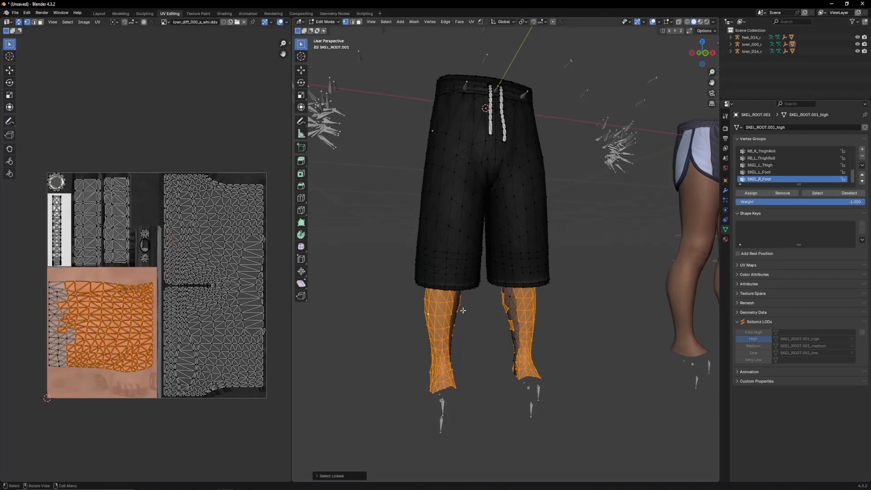
key(l)
key(l)
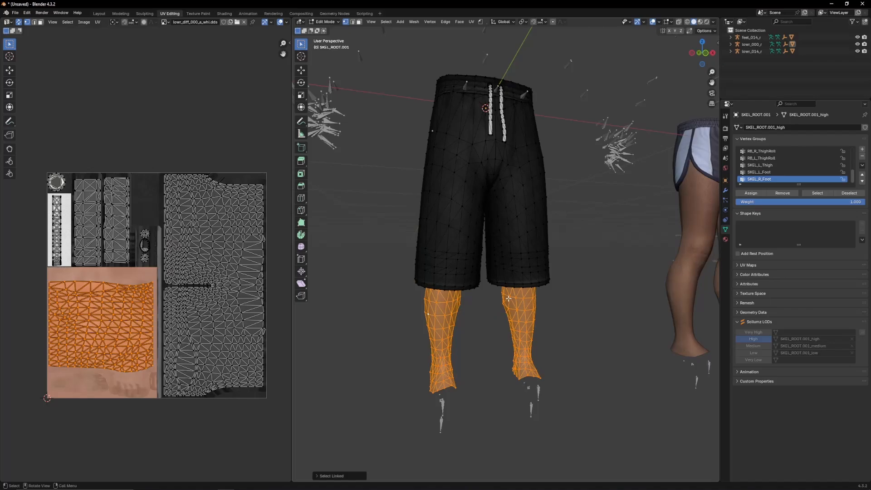
Merge the selected leg vertices by distance and return to Object Mode
key(m)
click(501, 302)
middle_drag(501, 302, 478, 308)
key(Tab)
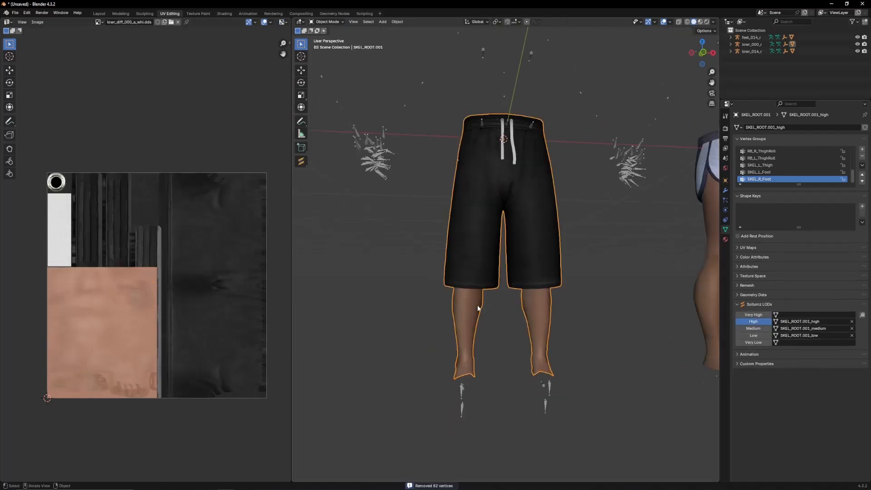
With X-ray on, deselect the lower legs around the ankles and delete the rest of the selected leg skin
key(Tab)
key(alt+z)
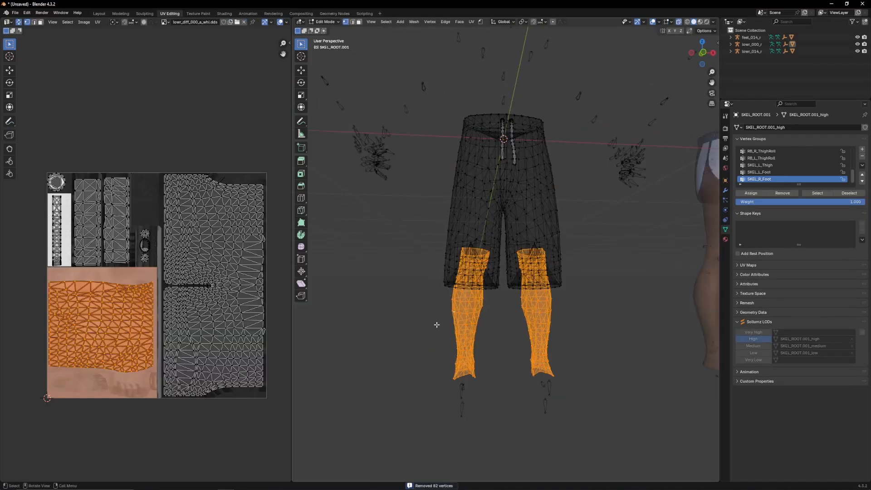
key(b)
drag(417, 230, 566, 317)
key(Escape)
ctrl+drag(423, 337, 614, 412)
key(x)
click(535, 338)
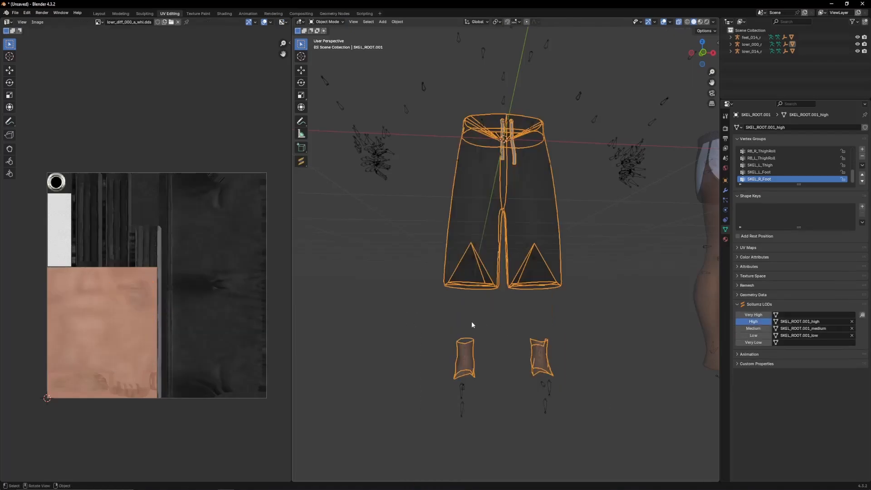
Turn off X-ray and pick a vertex on a remaining ankle section to check its position on the skin texture
key(alt+z)
key(a)
click(464, 350)
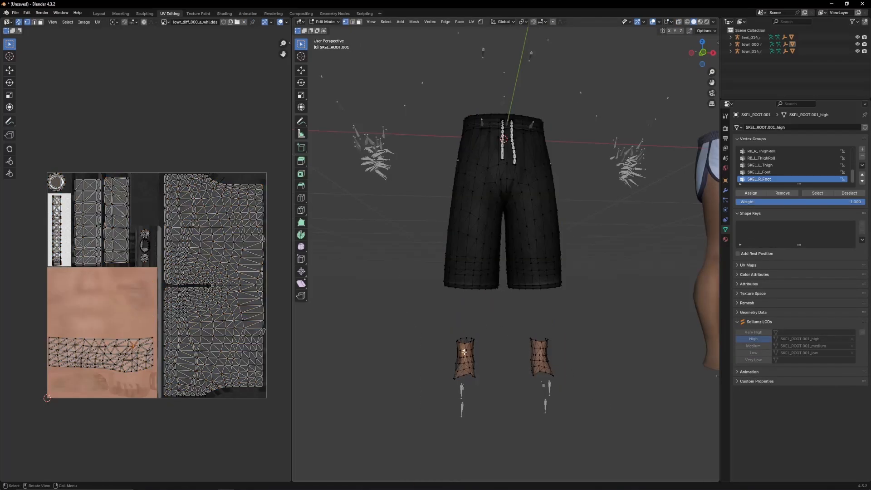
key(Tab)
key(Tab)
key(a)
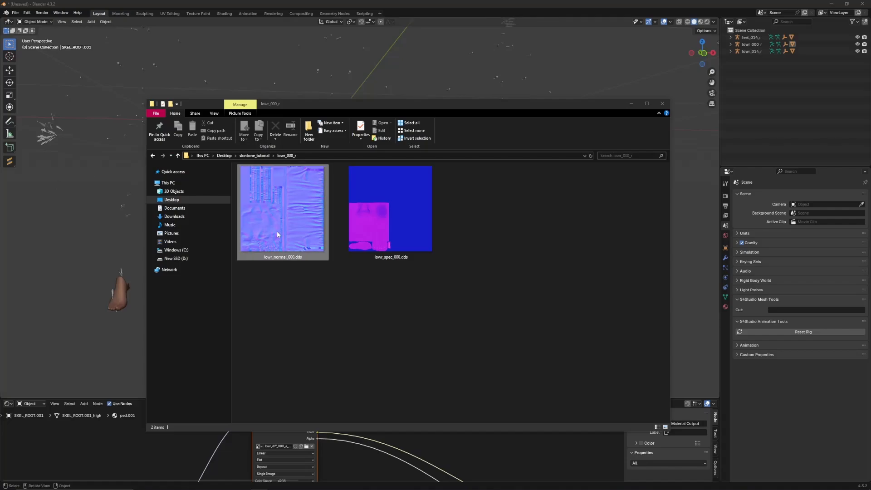
Compare lowr_normal_000.dds and lowr_spec_000.dds in the lowr_000_r folder
click(381, 241)
click(282, 247)
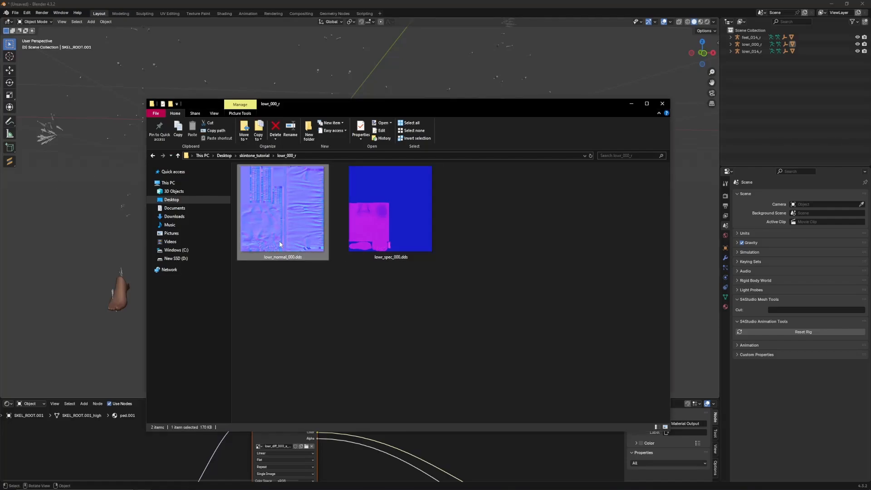
click(381, 239)
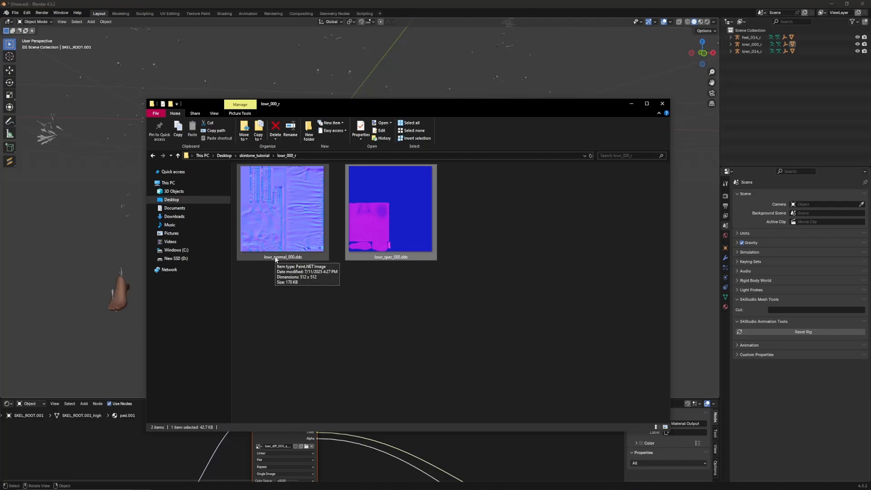
click(377, 271)
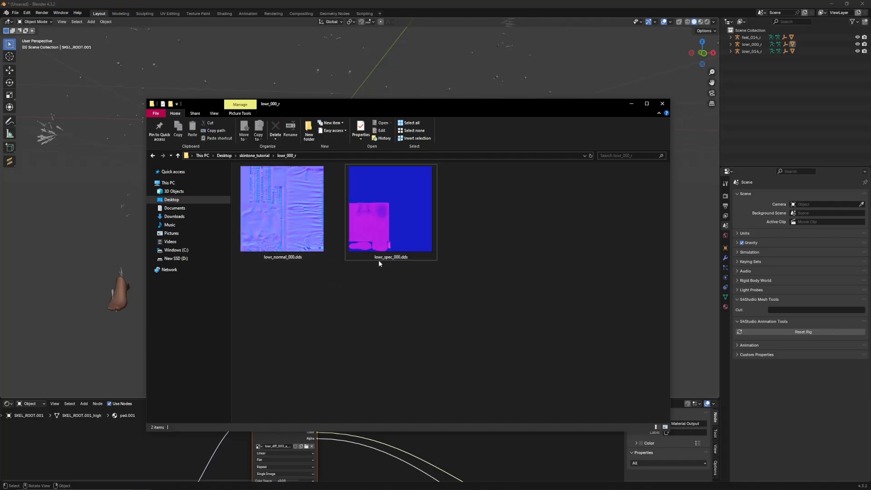
click(378, 259)
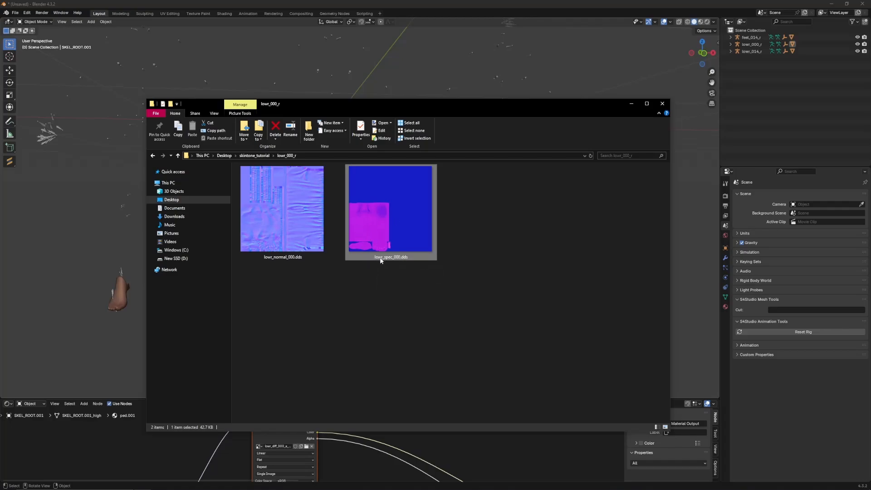
click(317, 288)
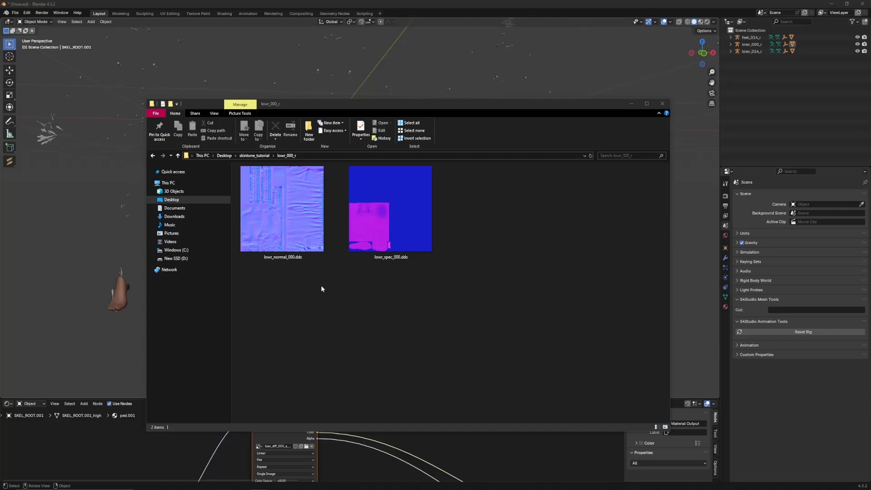
Rename the specular texture file lowr_spec_000.dds as sdkjfhkusehr22
click(383, 232)
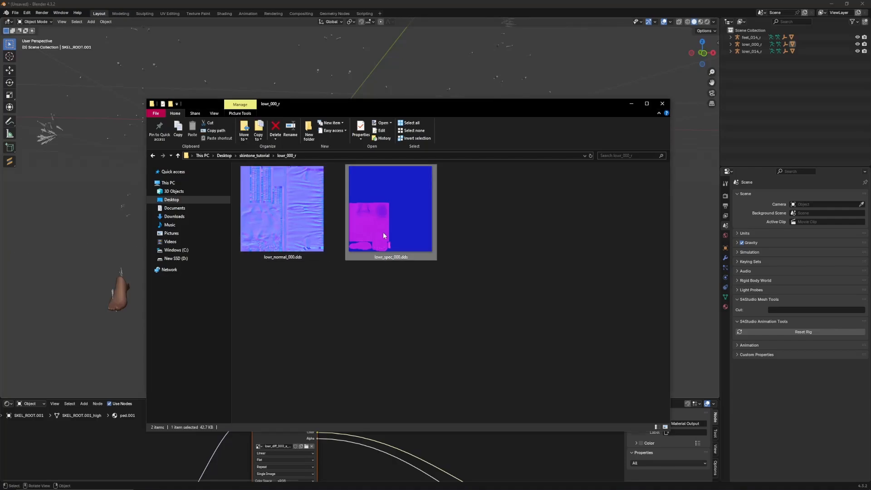
key(F2)
text(sdkjfhkusehr22)
key(Return)
Restore the specular texture's file name to lowr_spec_000
click(380, 256)
text(lowr_spec_0)
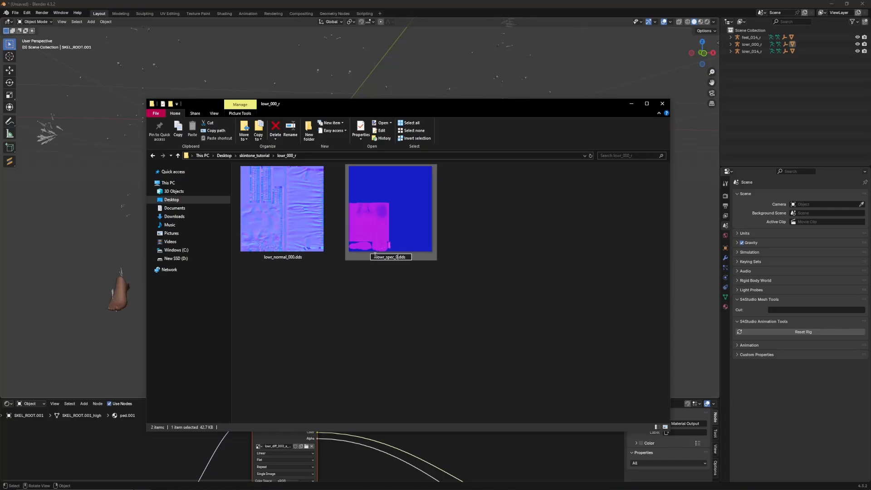
text(00)
key(Return)
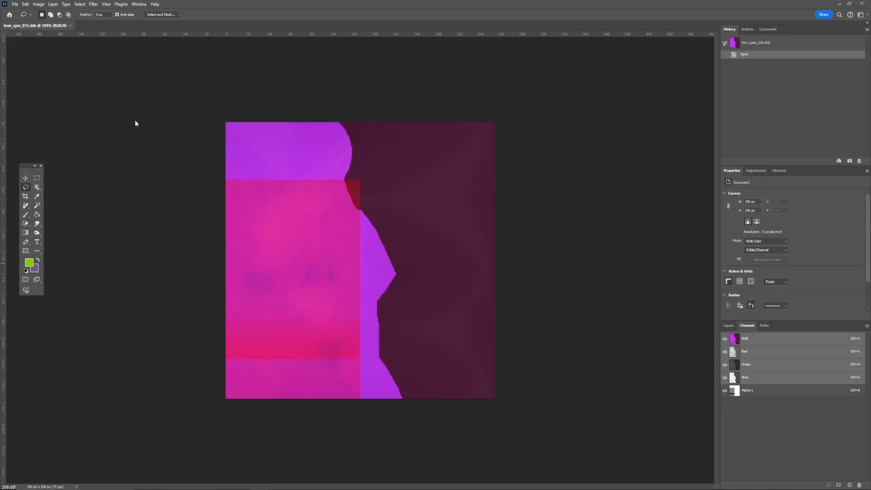
Show only the Alpha 1 channel of lowr_spec_015.dds, hiding its red, green and blue channels
click(743, 392)
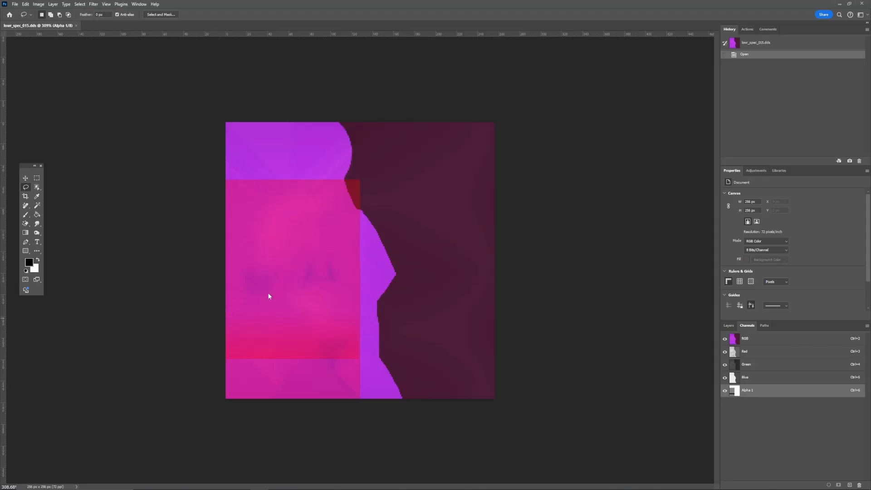
click(725, 377)
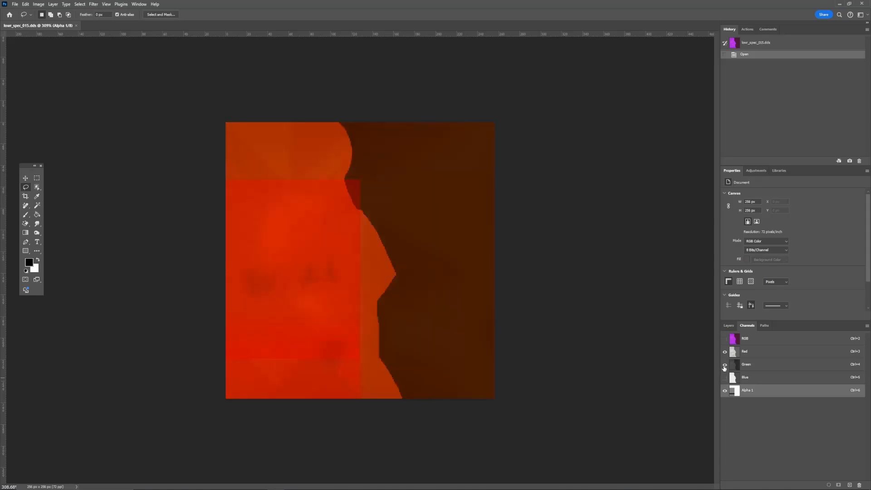
click(725, 364)
click(725, 351)
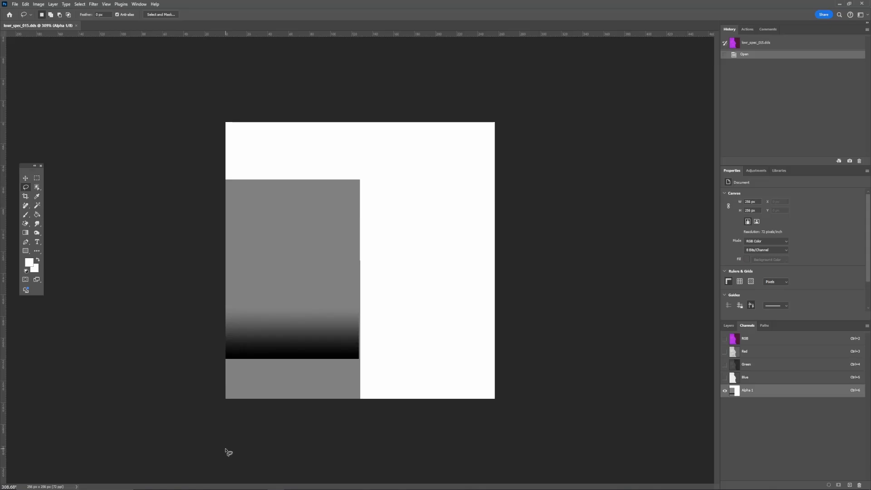
Switch to CodeWalker's RPF Explorer, return to the mp_fm_skin search results and open mp_fm_skin_f_fe_lat.ytd
click(244, 482)
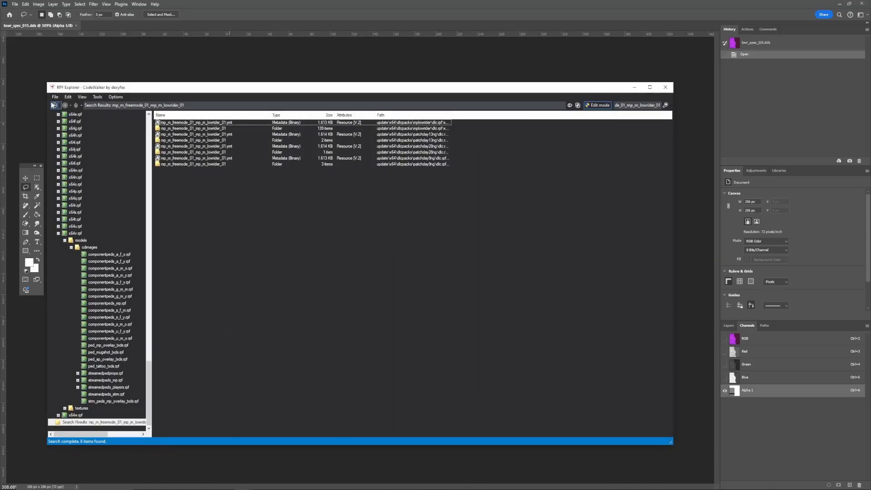
click(54, 106)
click(54, 105)
click(53, 106)
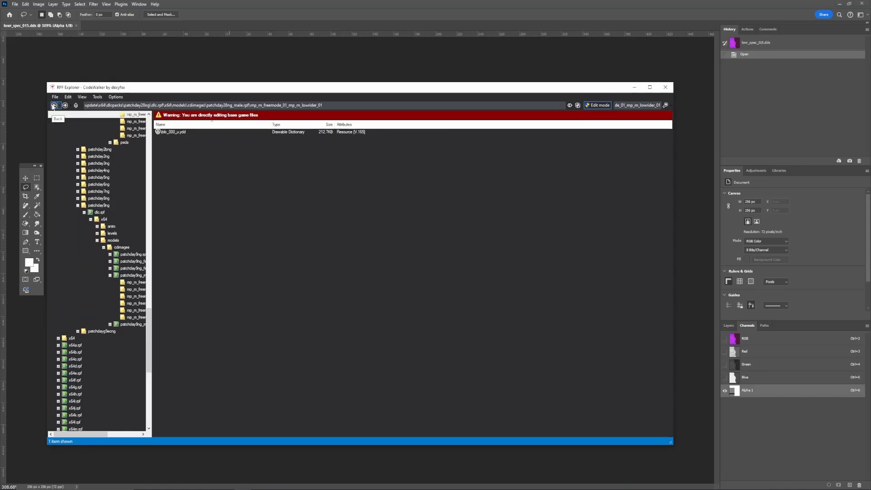
click(54, 105)
click(53, 105)
click(53, 105)
click(53, 105)
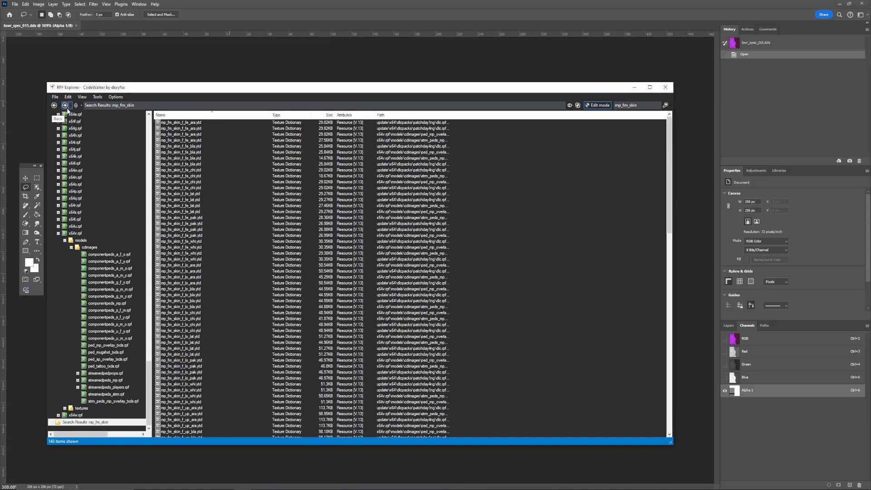
click(186, 223)
double_click(186, 213)
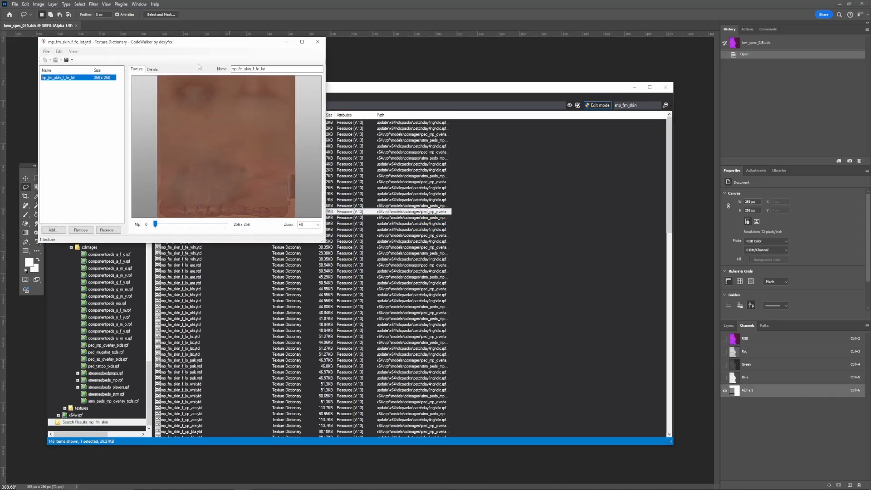
Close the skin texture dictionary and display the RGB channels together with Alpha 1 in lowr_spec_015.dds in Photoshop
click(317, 42)
click(279, 20)
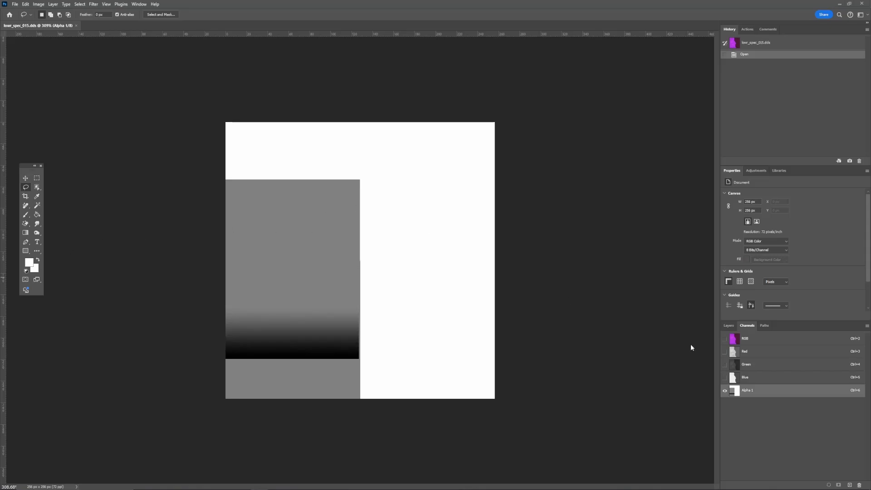
click(725, 339)
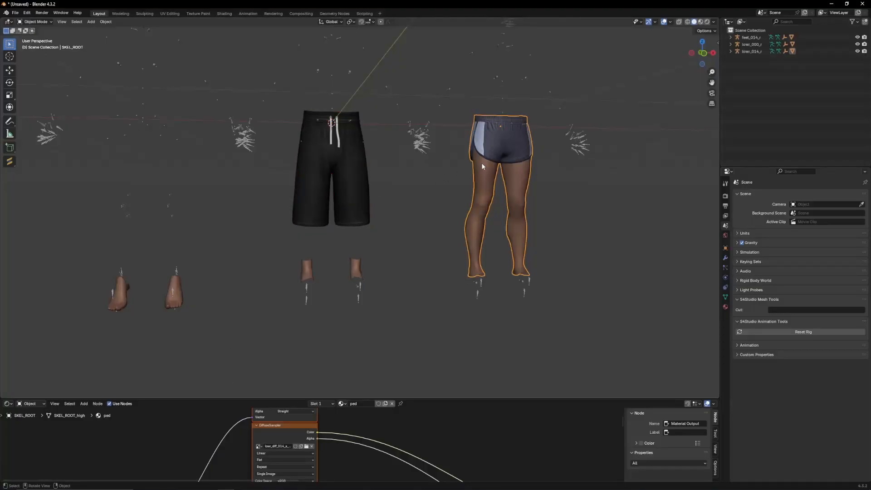
Switch to Blender, enter Edit Mode on the shorts-and-legs mesh and open the UV Editing workspace
key(Tab)
click(170, 13)
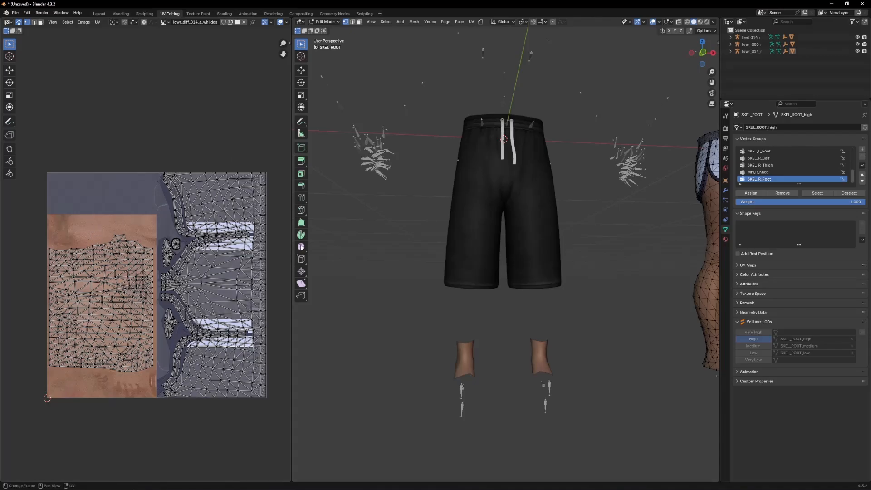
scroll(642, 261, down, 1)
scroll(680, 245, down, 2)
middle_drag(675, 248, 582, 274)
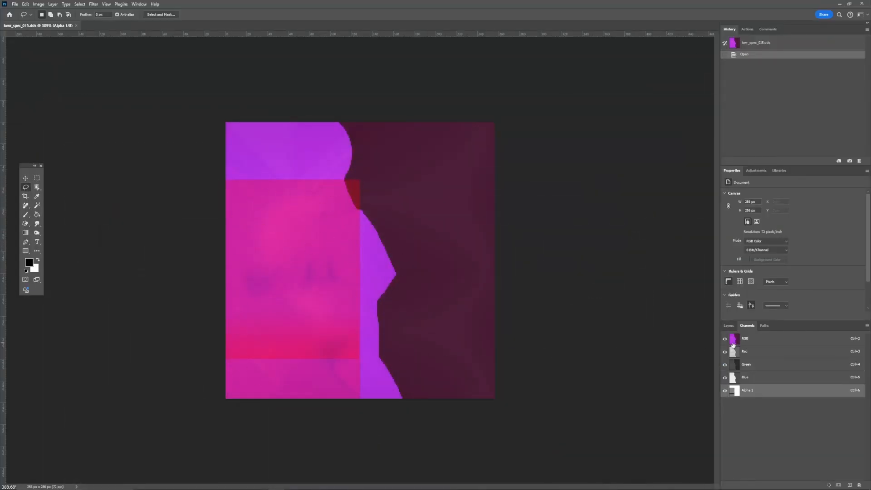
Switch to Photoshop, lasso a freehand area across the specular texture with the foreground colour kept, and deselect it
click(742, 352)
click(729, 325)
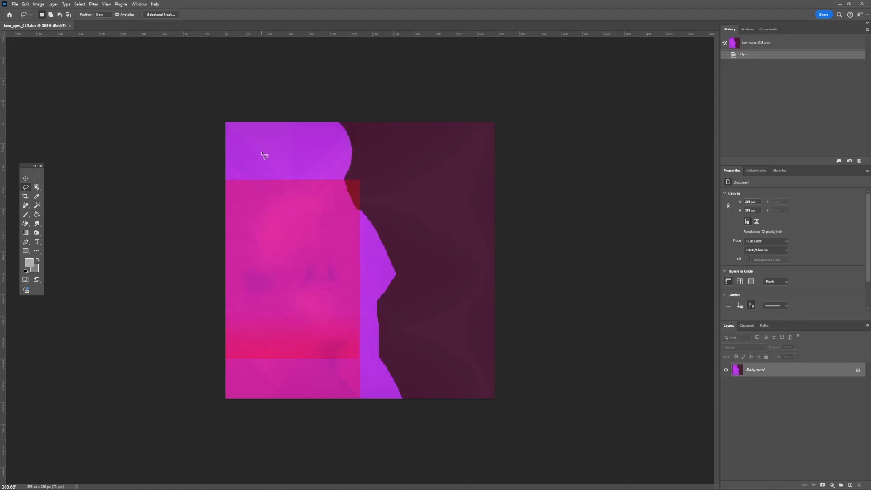
click(29, 263)
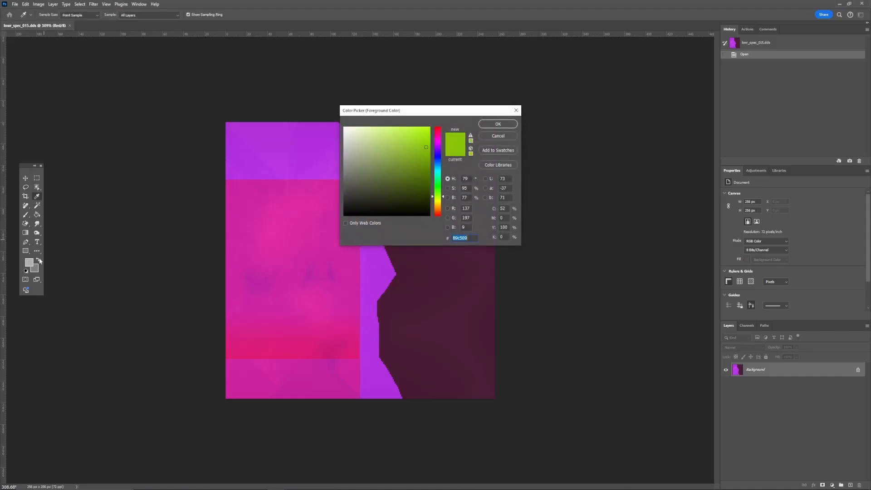
click(498, 124)
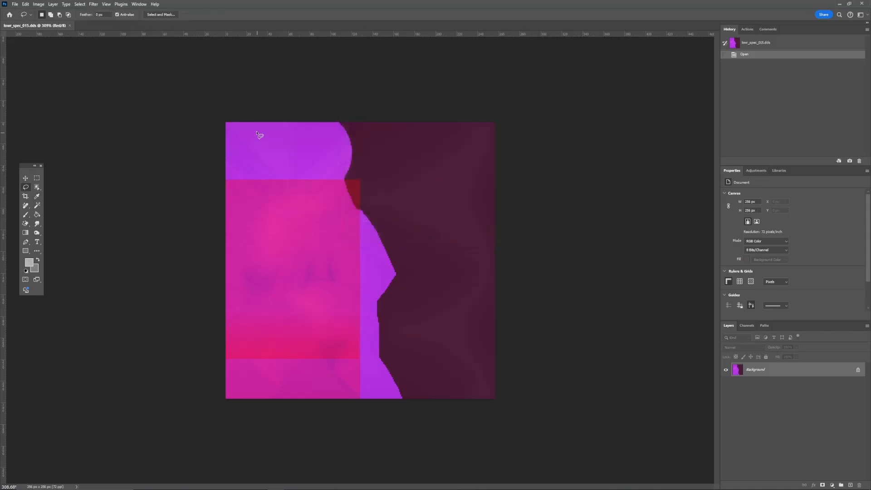
mouse_move(245, 122)
mouse_down()
mouse_move(462, 156)
mouse_move(420, 274)
mouse_move(403, 365)
mouse_up()
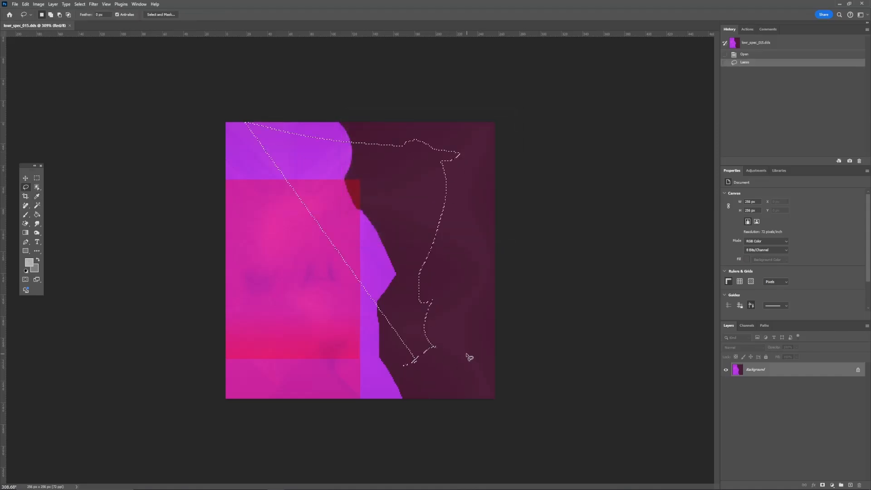
key(ctrl+d)
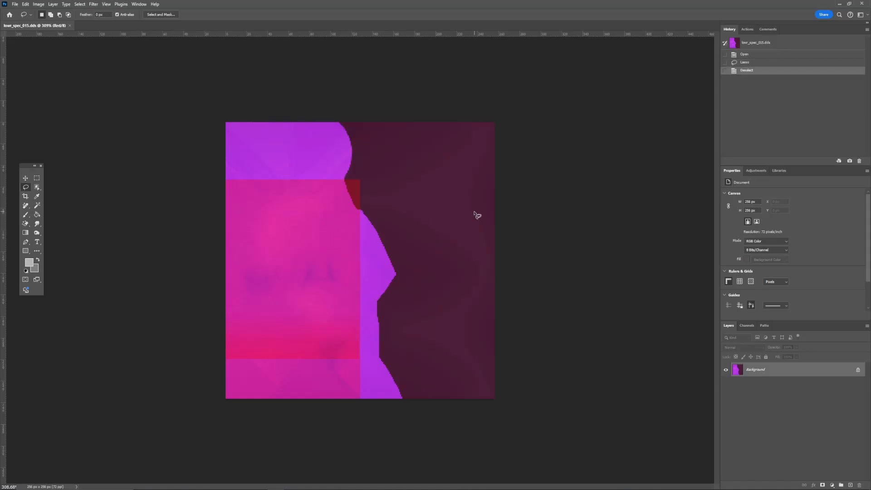
Make Alpha 1 the active channel of the specular texture and hide its red, green and blue channels
click(748, 326)
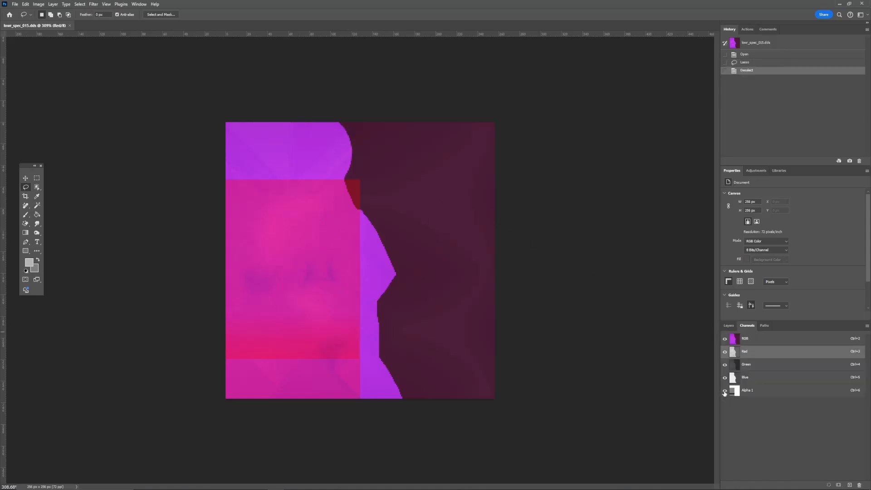
click(758, 391)
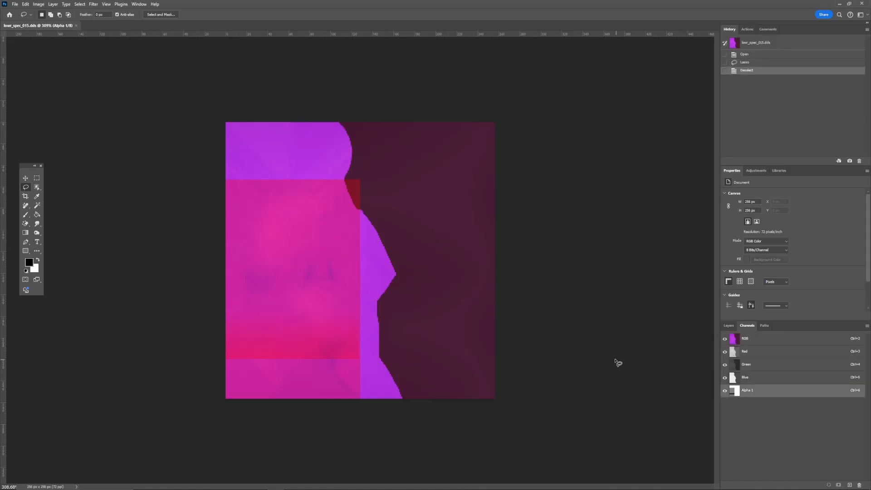
click(725, 377)
click(724, 364)
click(724, 352)
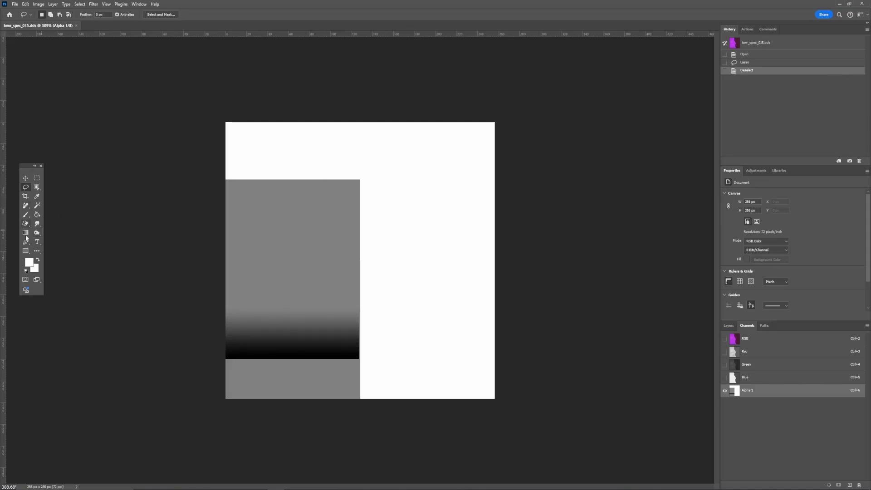
Brush white over the upper part of the grey skin area in the Alpha 1 channel
click(29, 262)
click(497, 124)
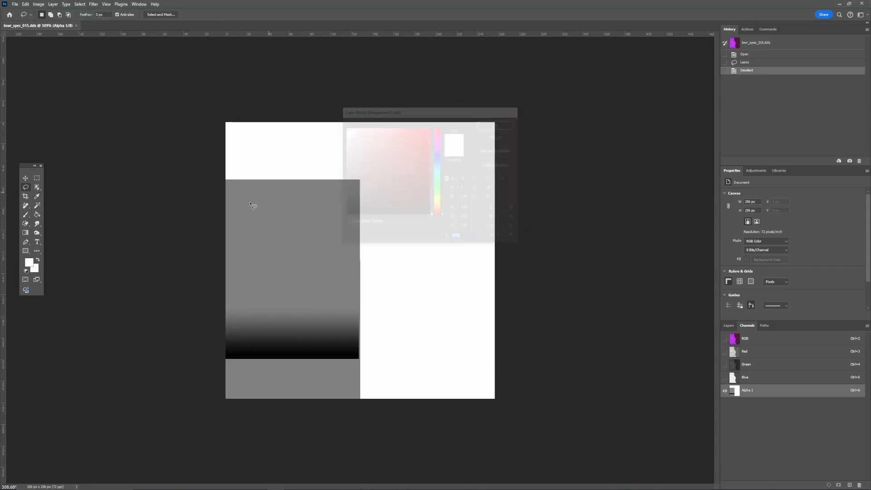
click(26, 215)
mouse_move(347, 193)
mouse_down()
mouse_move(303, 202)
mouse_move(216, 184)
mouse_move(362, 179)
mouse_move(360, 200)
mouse_move(214, 211)
mouse_move(228, 197)
mouse_move(360, 194)
mouse_move(278, 218)
mouse_move(216, 218)
mouse_up()
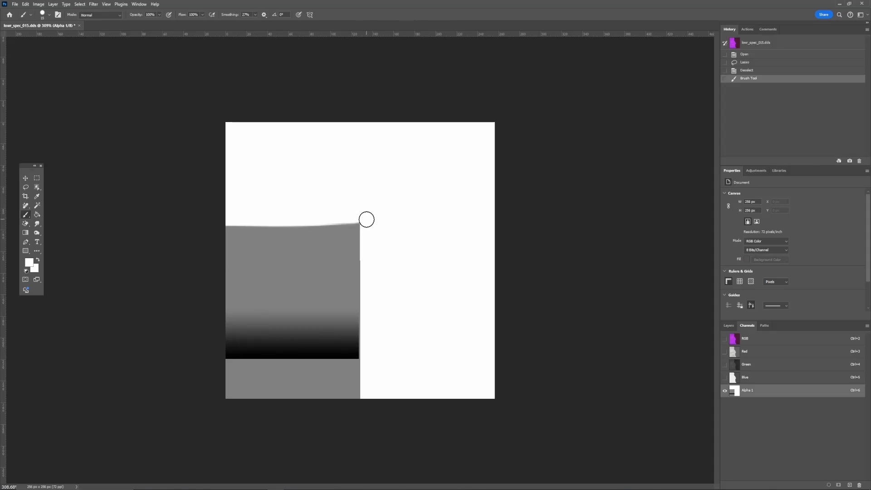
drag(366, 220, 196, 222)
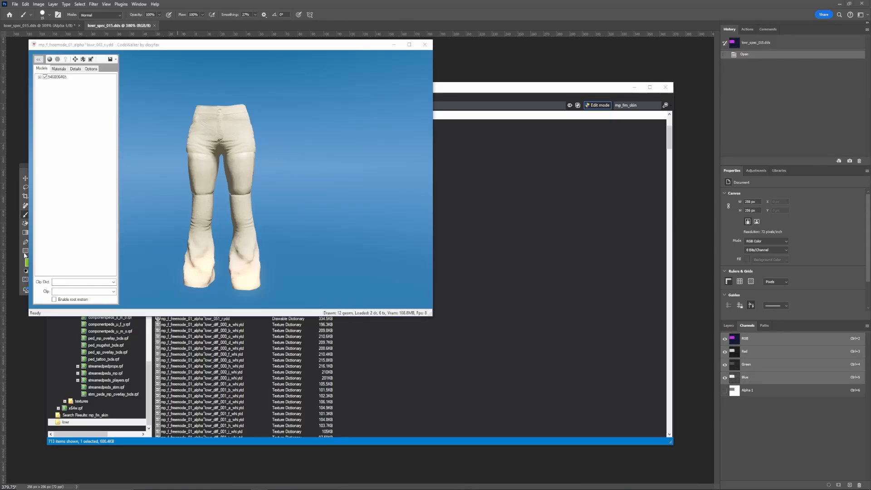
Examine the flared trousers model from several angles in CodeWalker, close its viewer and return to Photoshop
mouse_move(281, 210)
mouse_down()
mouse_move(268, 213)
mouse_move(273, 204)
mouse_up()
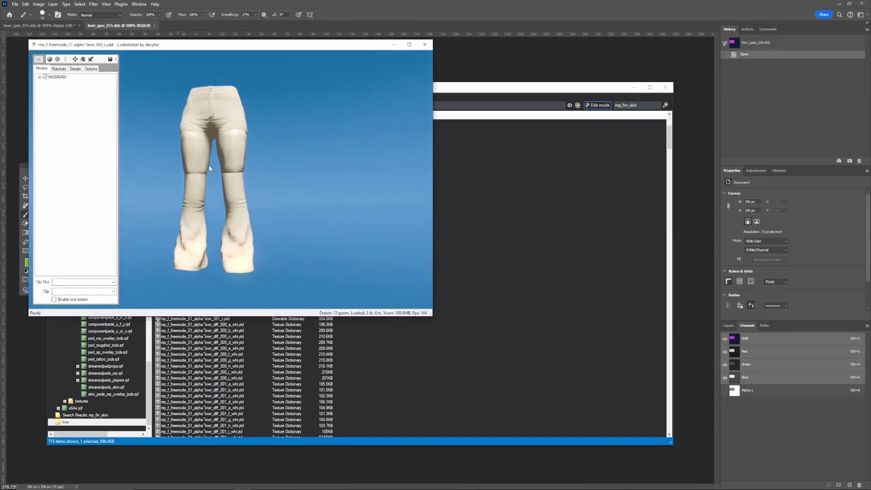
drag(266, 145, 257, 146)
drag(197, 127, 199, 141)
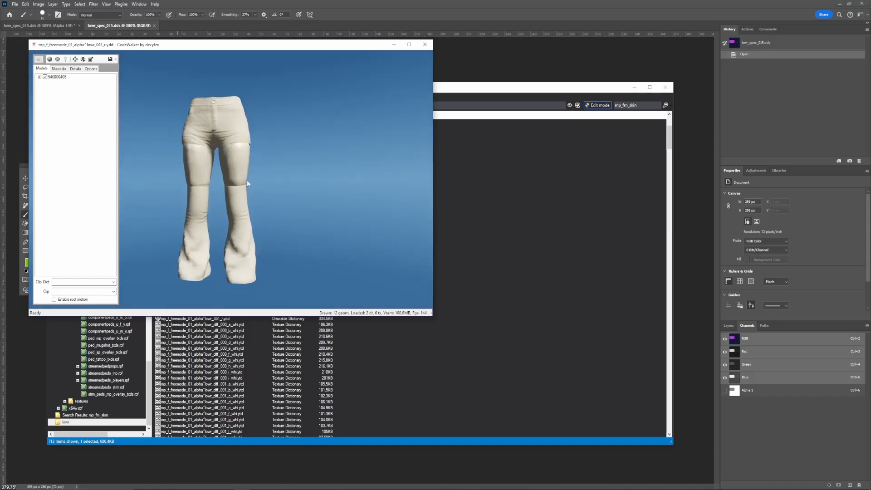
drag(234, 192, 165, 277)
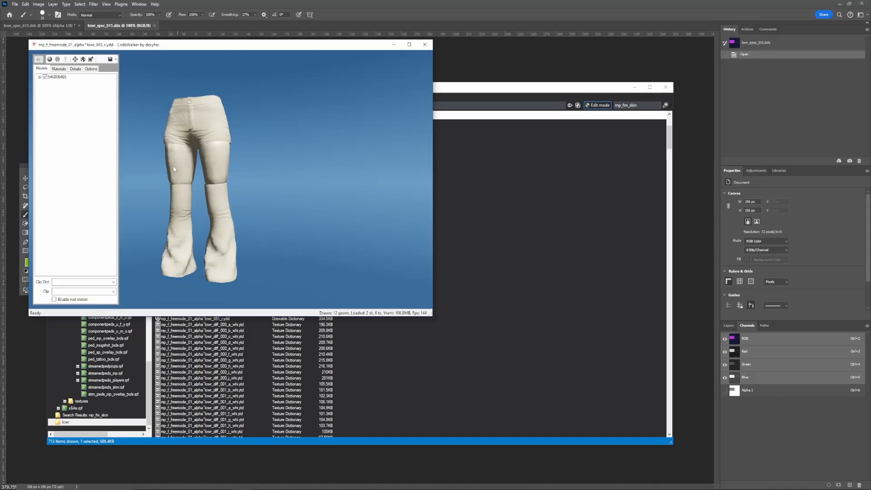
click(423, 46)
click(321, 6)
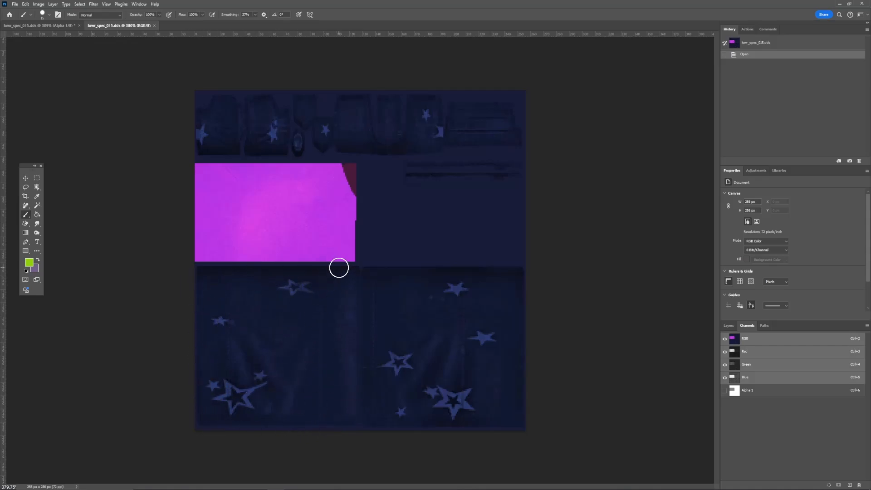
Isolate the Alpha 1 channel of the star-patterned lowr_spec_015.dds to examine its skin mask, and show the RGB channels again
click(725, 391)
click(724, 377)
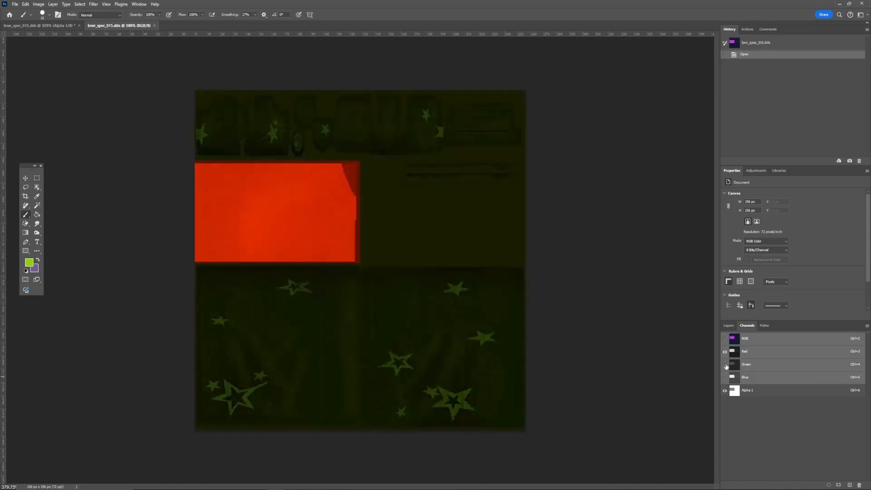
click(724, 365)
click(724, 352)
click(765, 393)
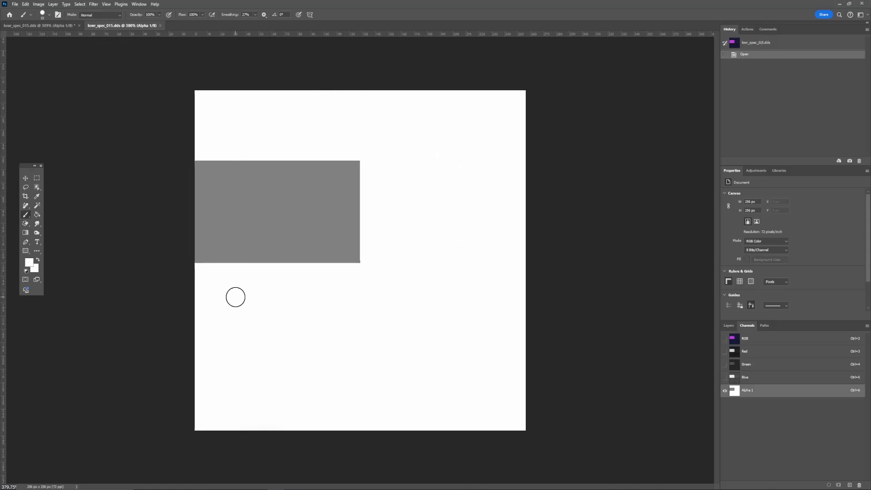
click(724, 339)
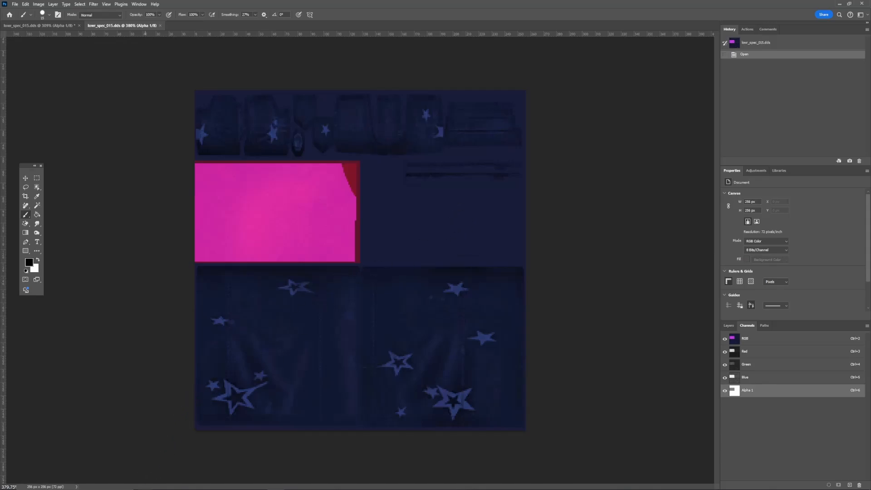
Switch to Blender, return the shorts-and-legs mesh to Object Mode and inspect where the skin meets the shorts
click(145, 489)
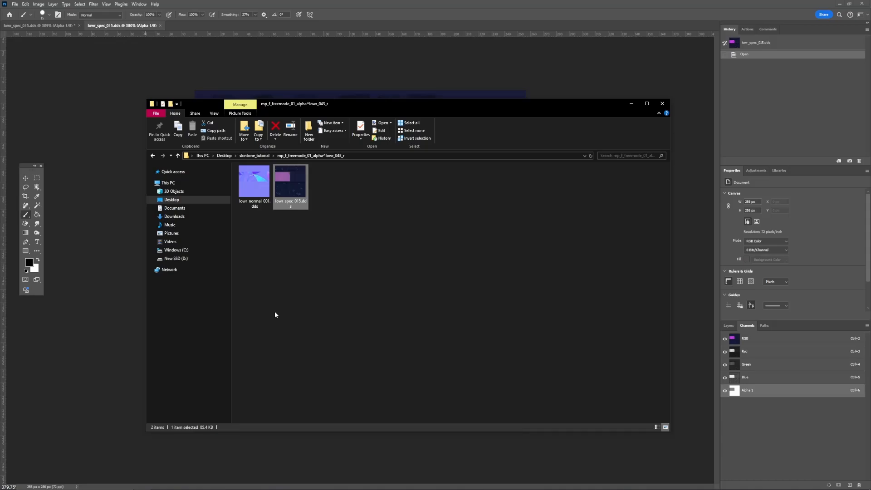
key(alt+Tab)
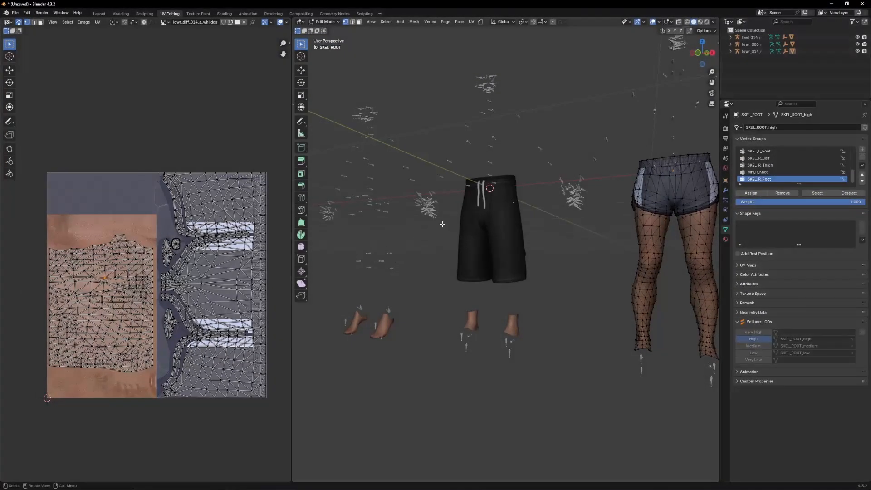
middle_drag(442, 224, 496, 261)
key(Tab)
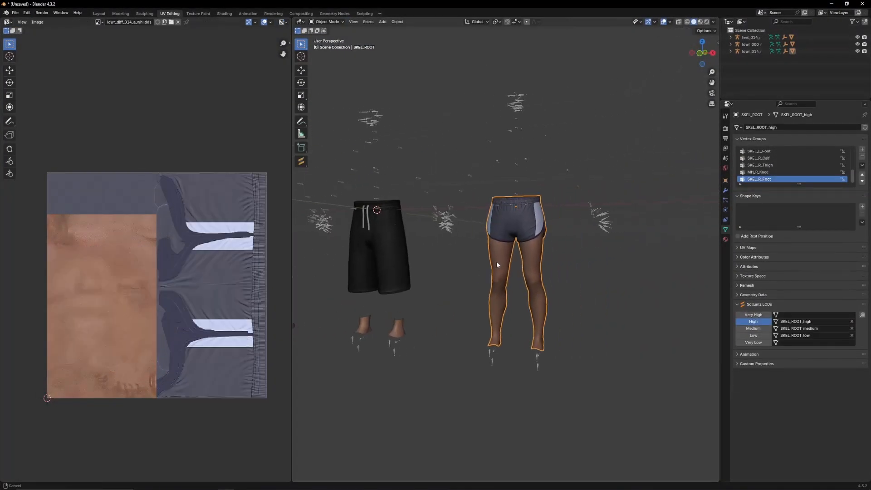
scroll(534, 233, up, 3)
middle_drag(560, 230, 527, 229)
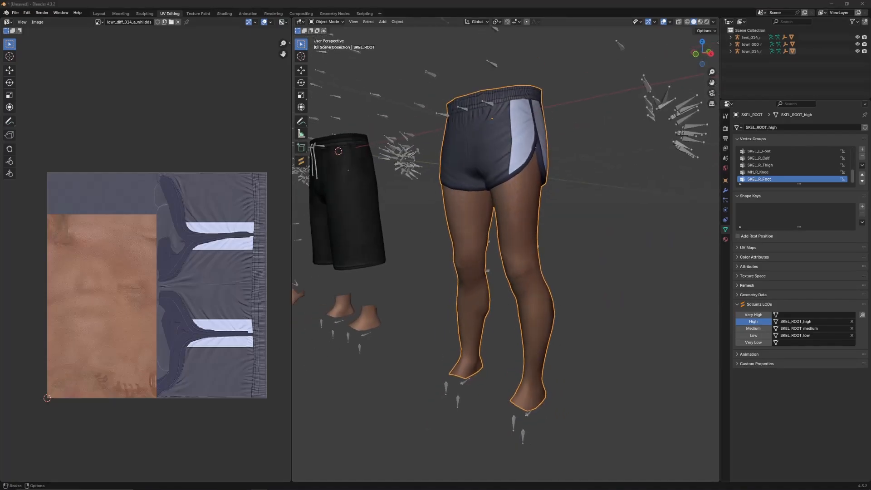
click(478, 177)
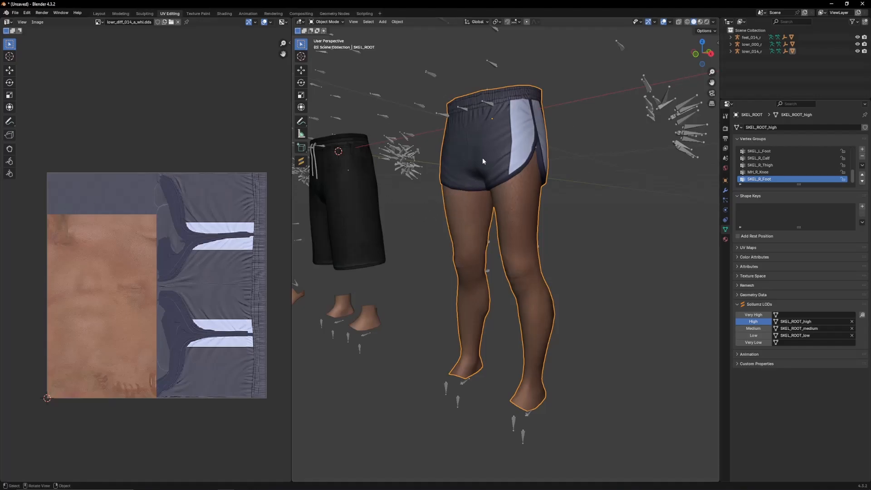
middle_drag(483, 157, 516, 237)
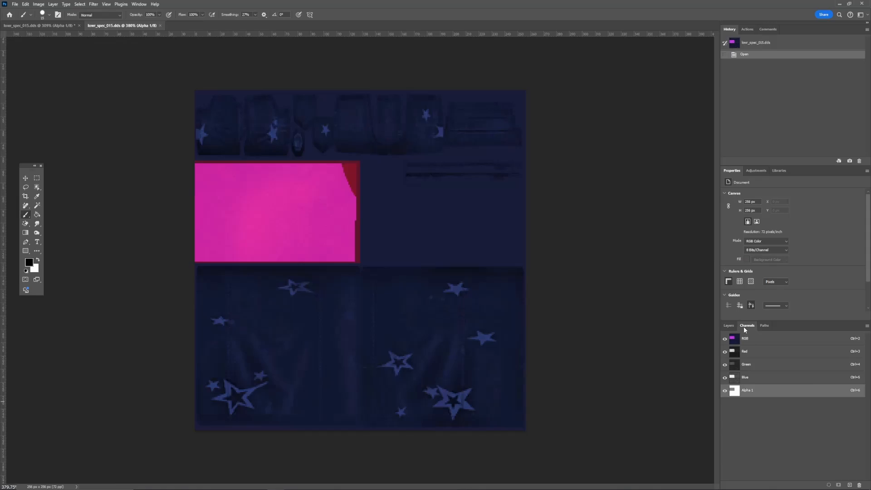
Show only Alpha 1 of the star-patterned specular texture in Photoshop, and widen the UV editor in Blender
drag(724, 377, 724, 351)
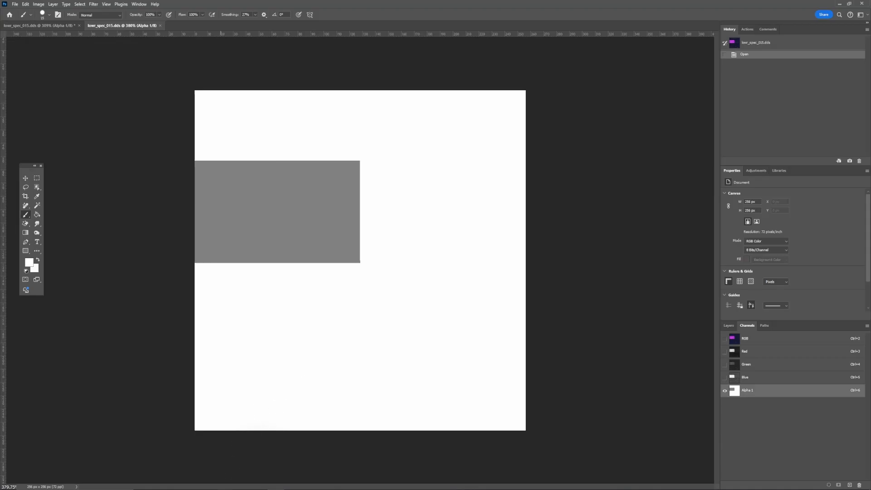
click(228, 489)
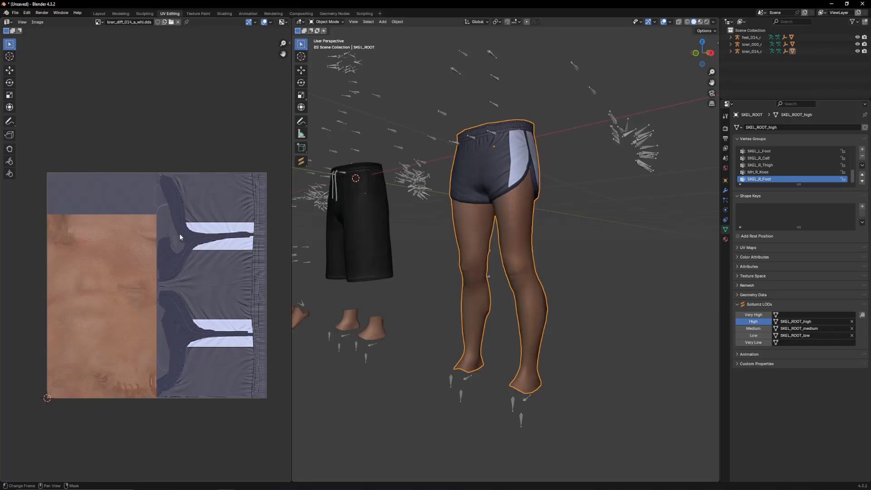
drag(291, 257, 410, 257)
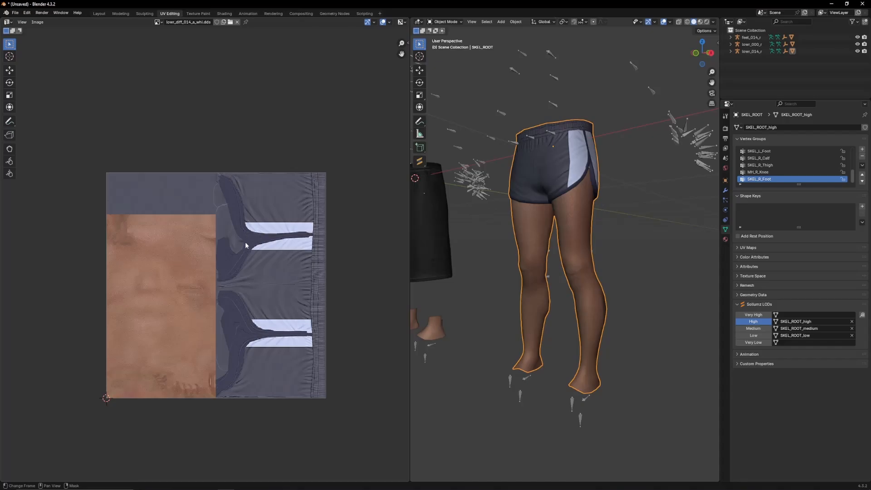
Try scaling all UVs of the shorts-and-legs mesh along X to about 1.42, undo the scaling and leave Edit Mode
key(Tab)
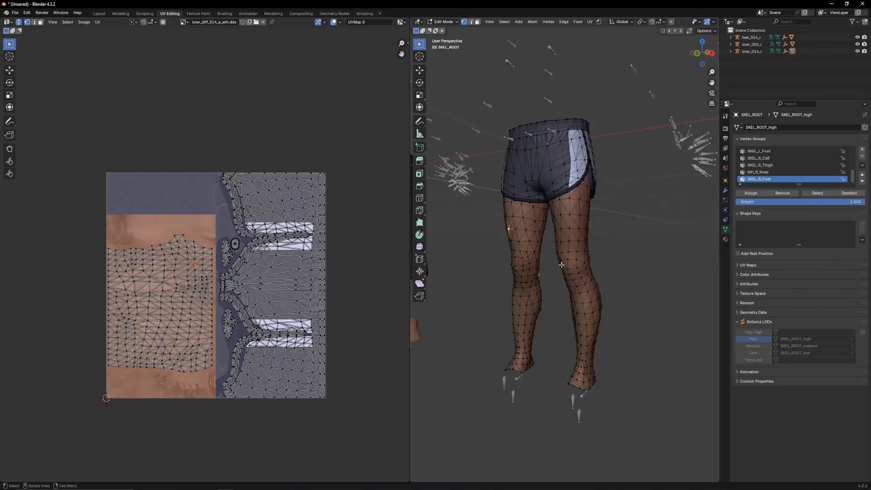
key(s)
key(x)
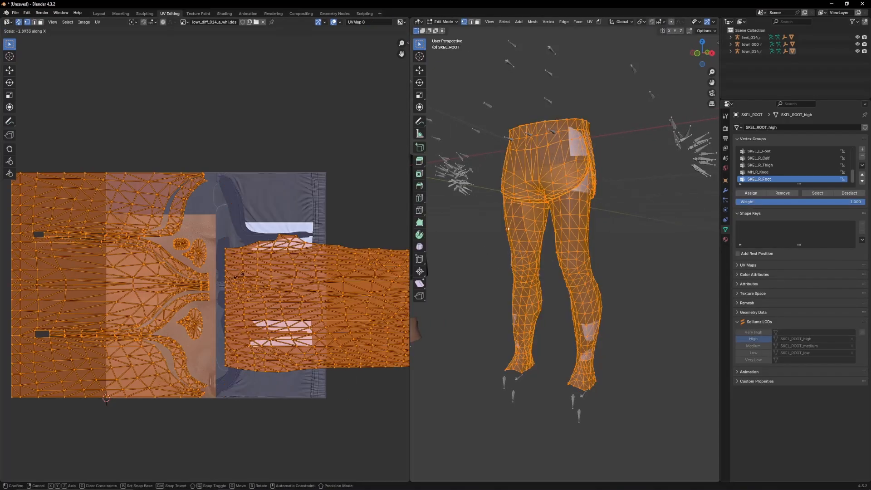
right_click(254, 279)
key(s)
key(x)
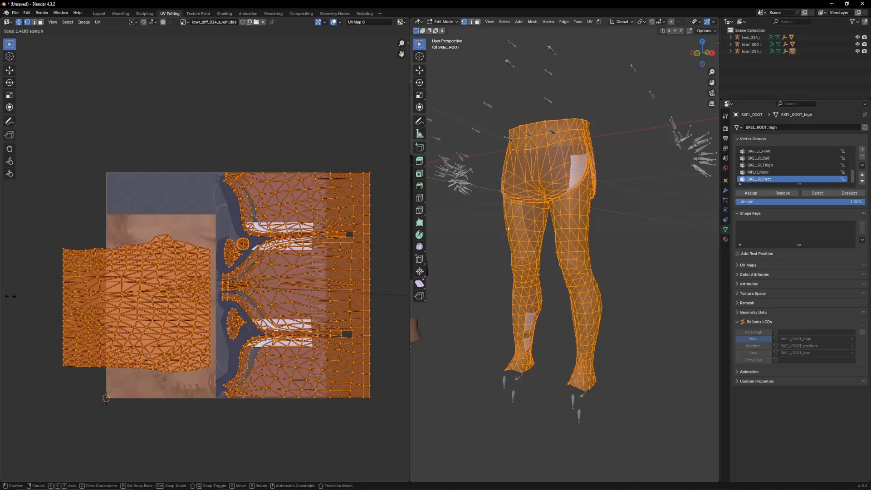
click(79, 300)
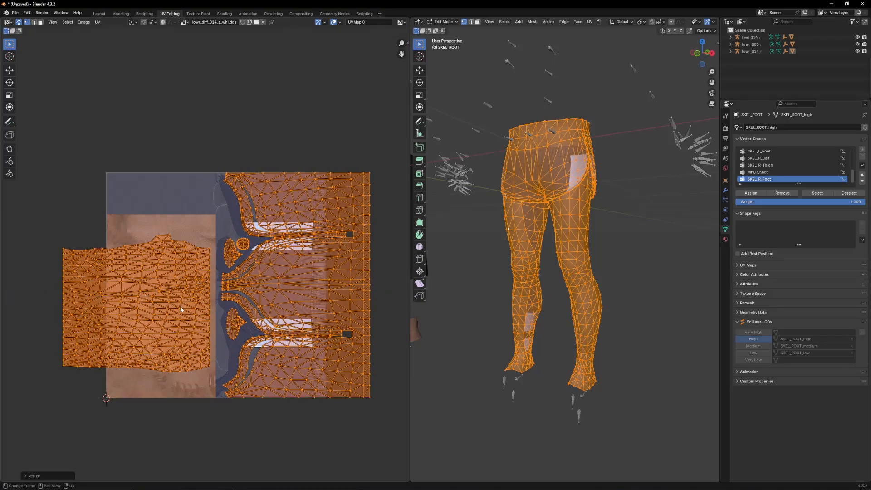
key(ctrl+z)
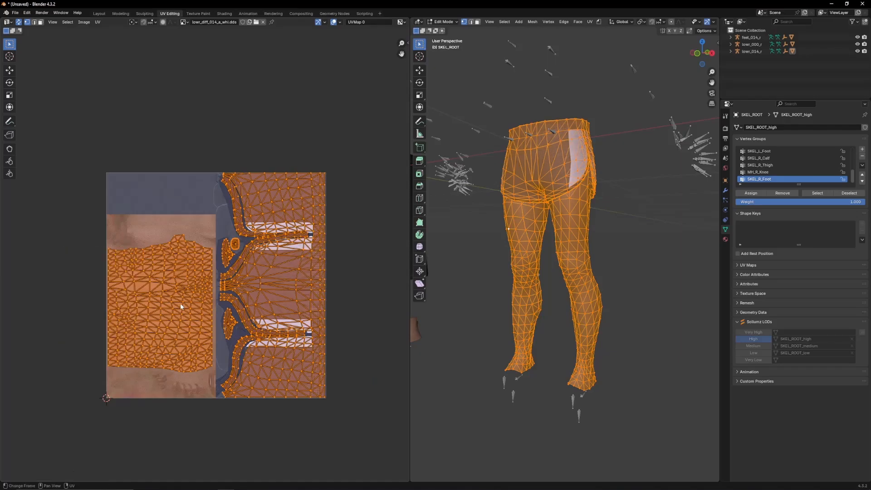
key(Tab)
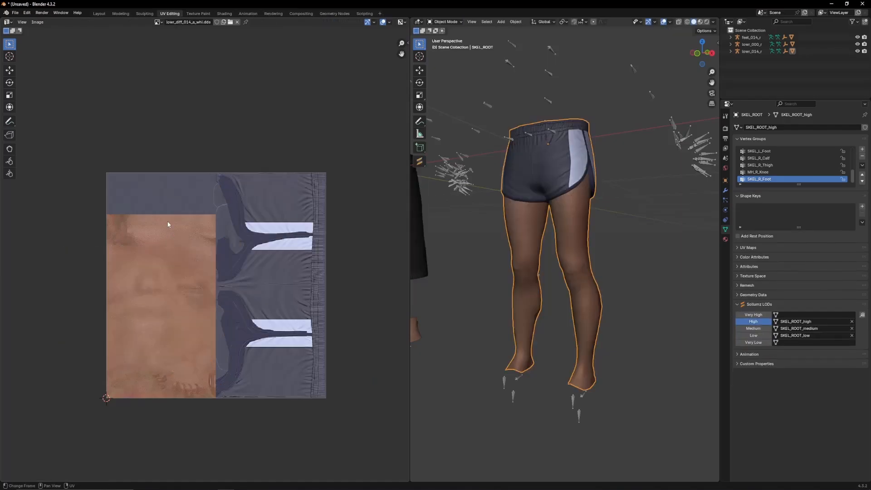